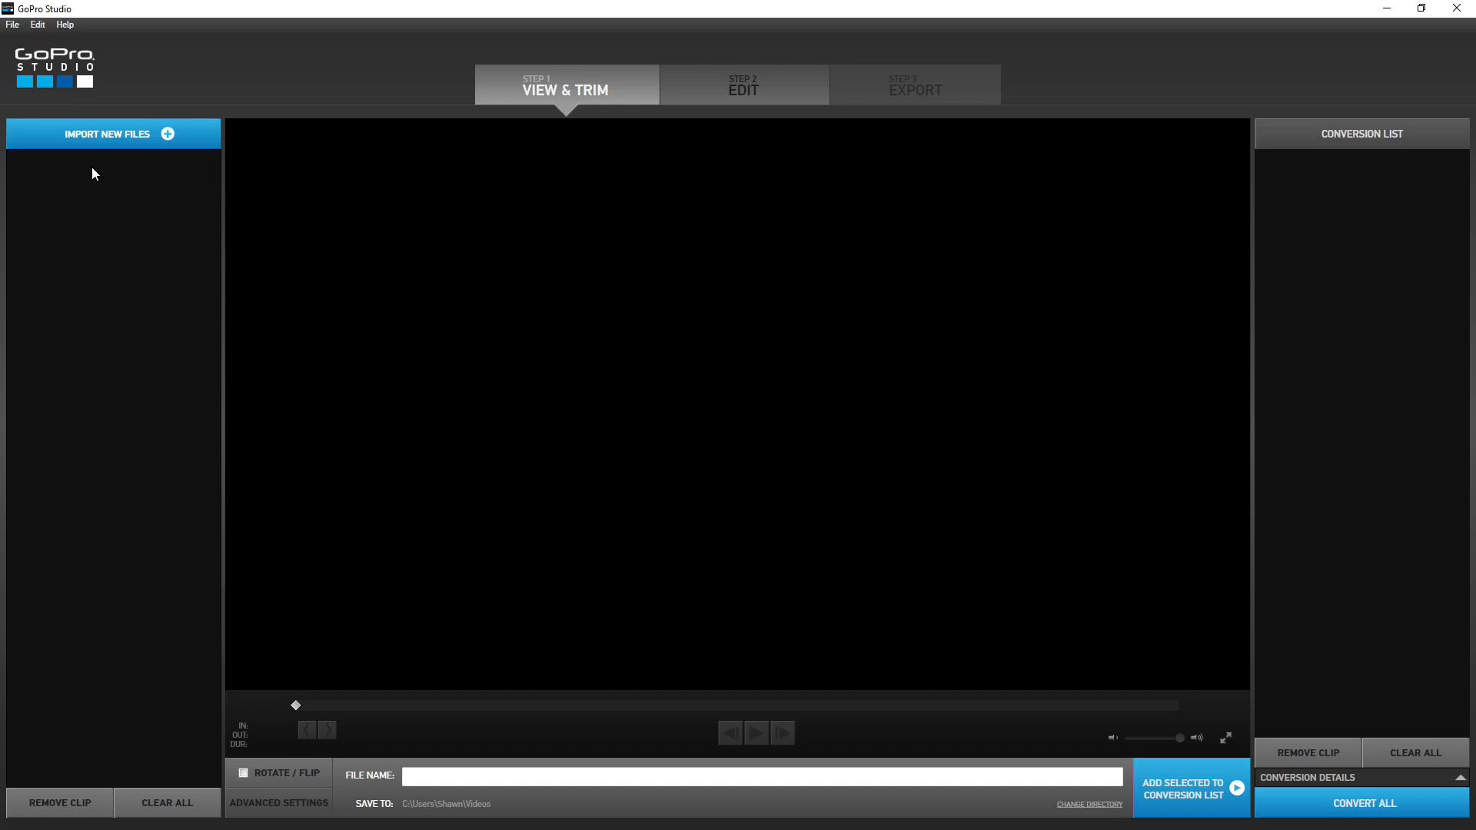
# Step: Import the Niagara_Falls_Whirlpool_h264-420_4KUHD_29.97_HQ+.mp4 clip from the timelapse folder
pyautogui.click(108, 131)
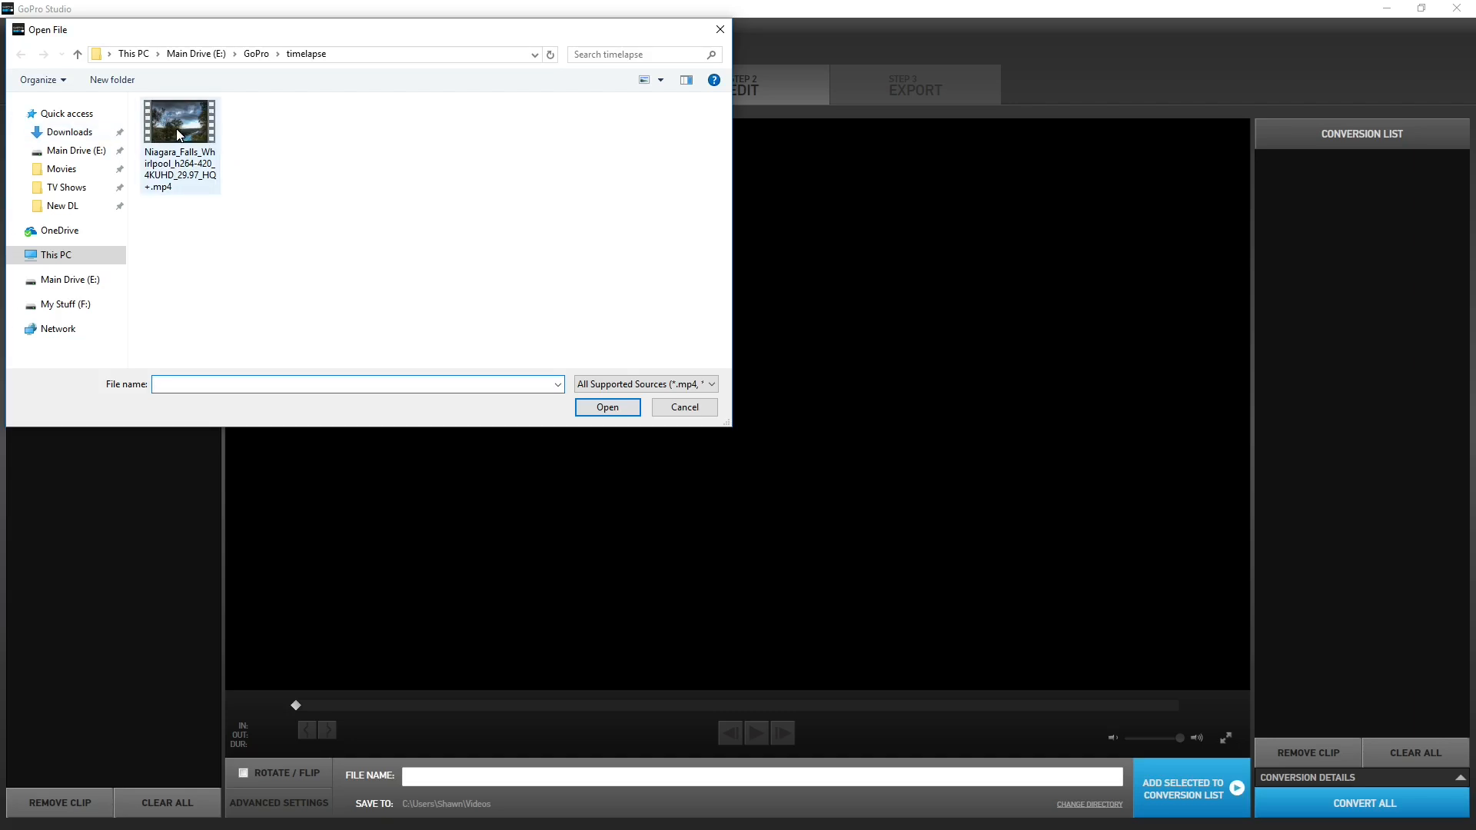
pyautogui.click(178, 135)
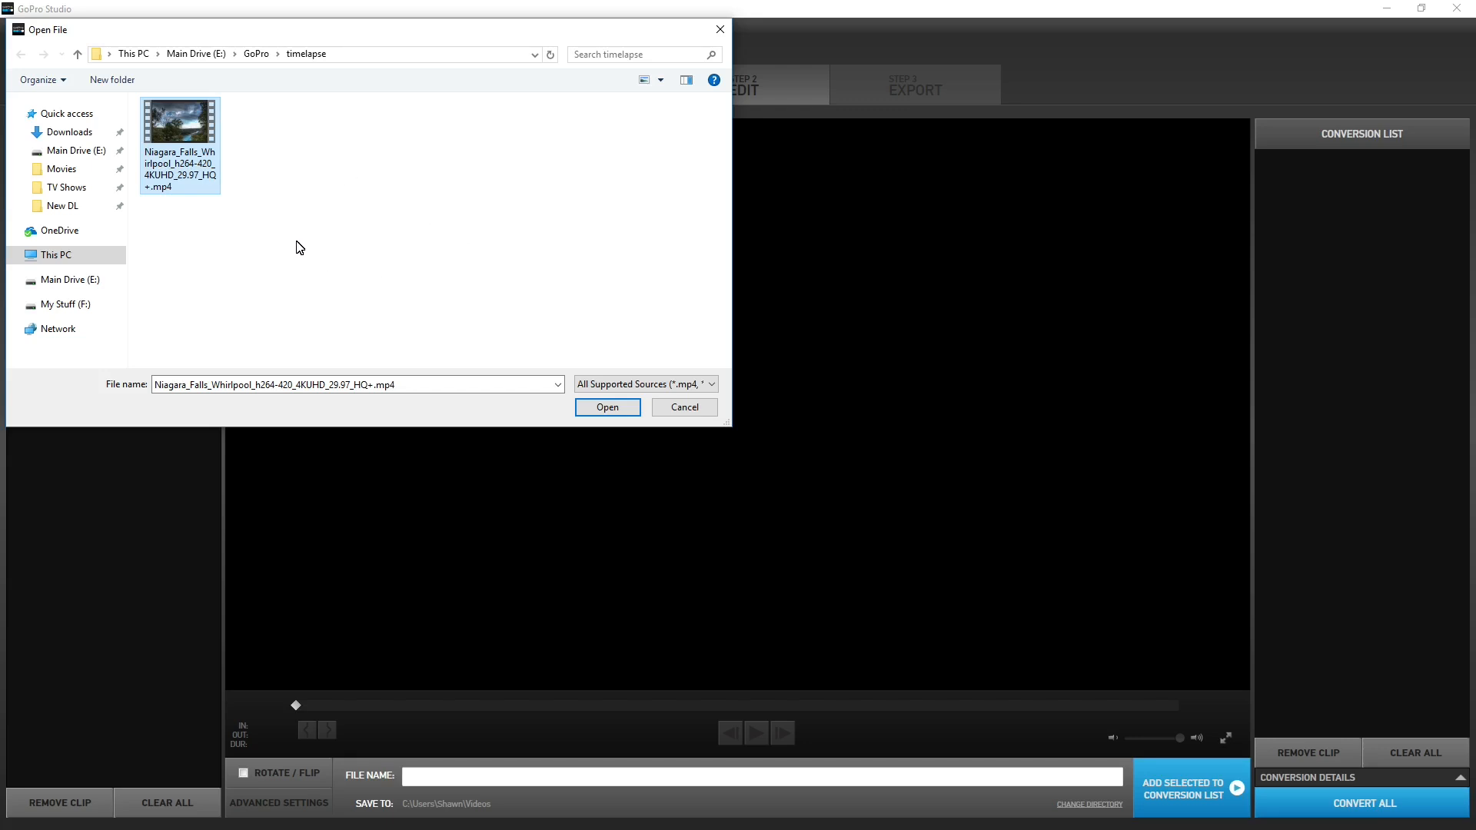
pyautogui.click(607, 407)
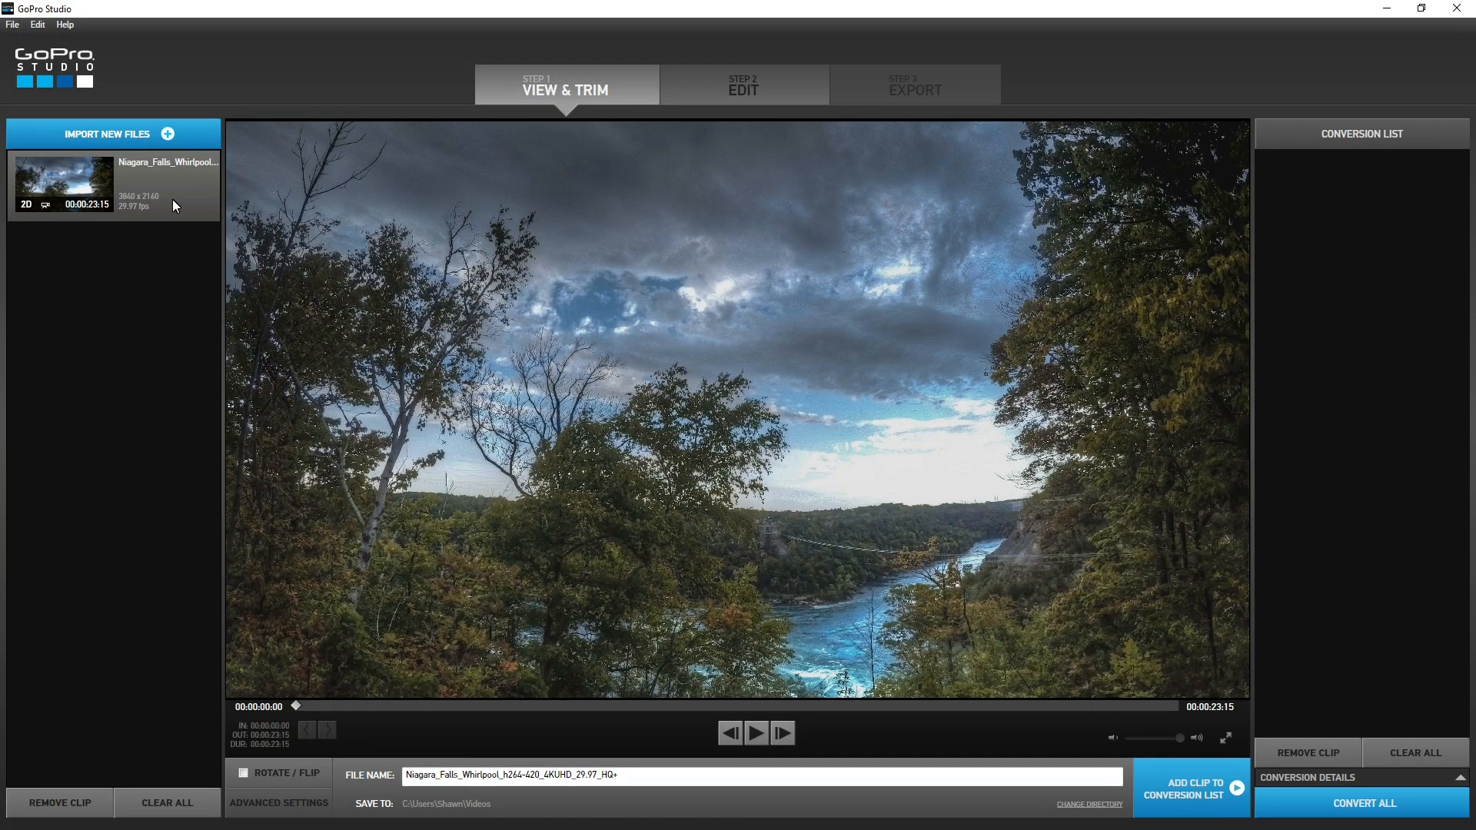
# Step: Accept source image size and frame rate, AVI format and High quality as conversion settings, and convert the Niagara Falls clip
pyautogui.click(261, 803)
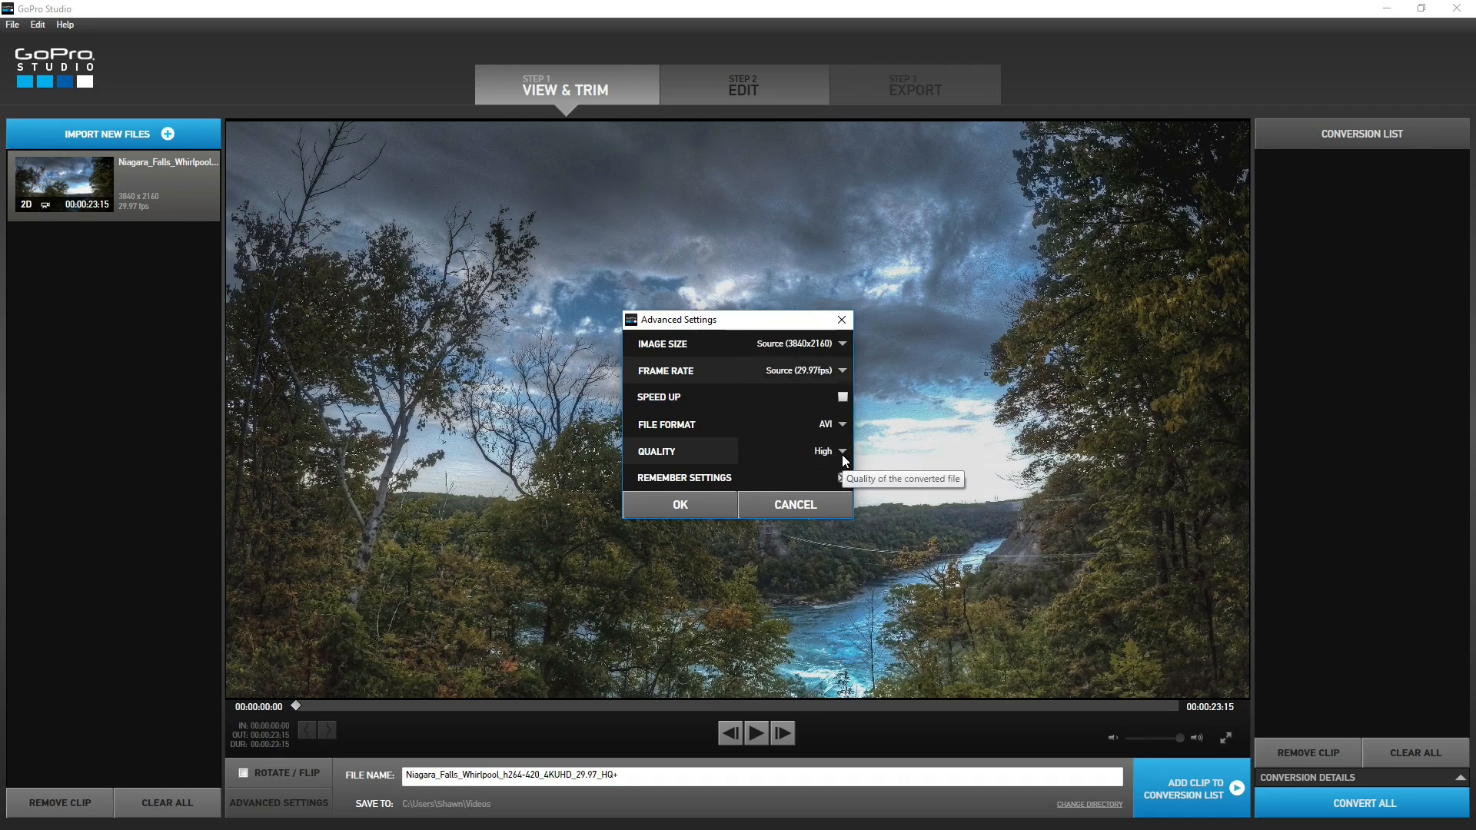
pyautogui.click(694, 505)
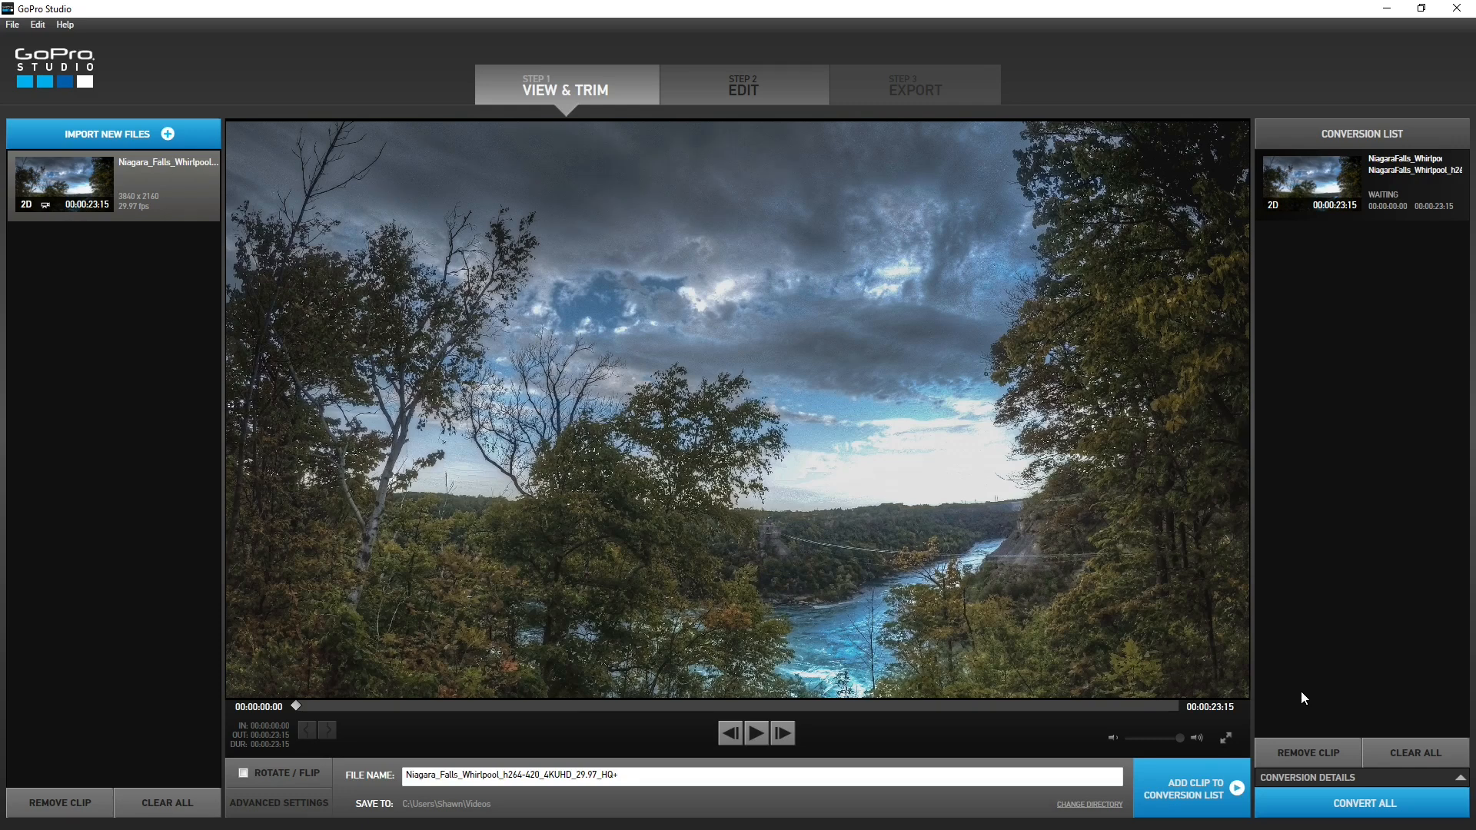
pyautogui.click(1340, 808)
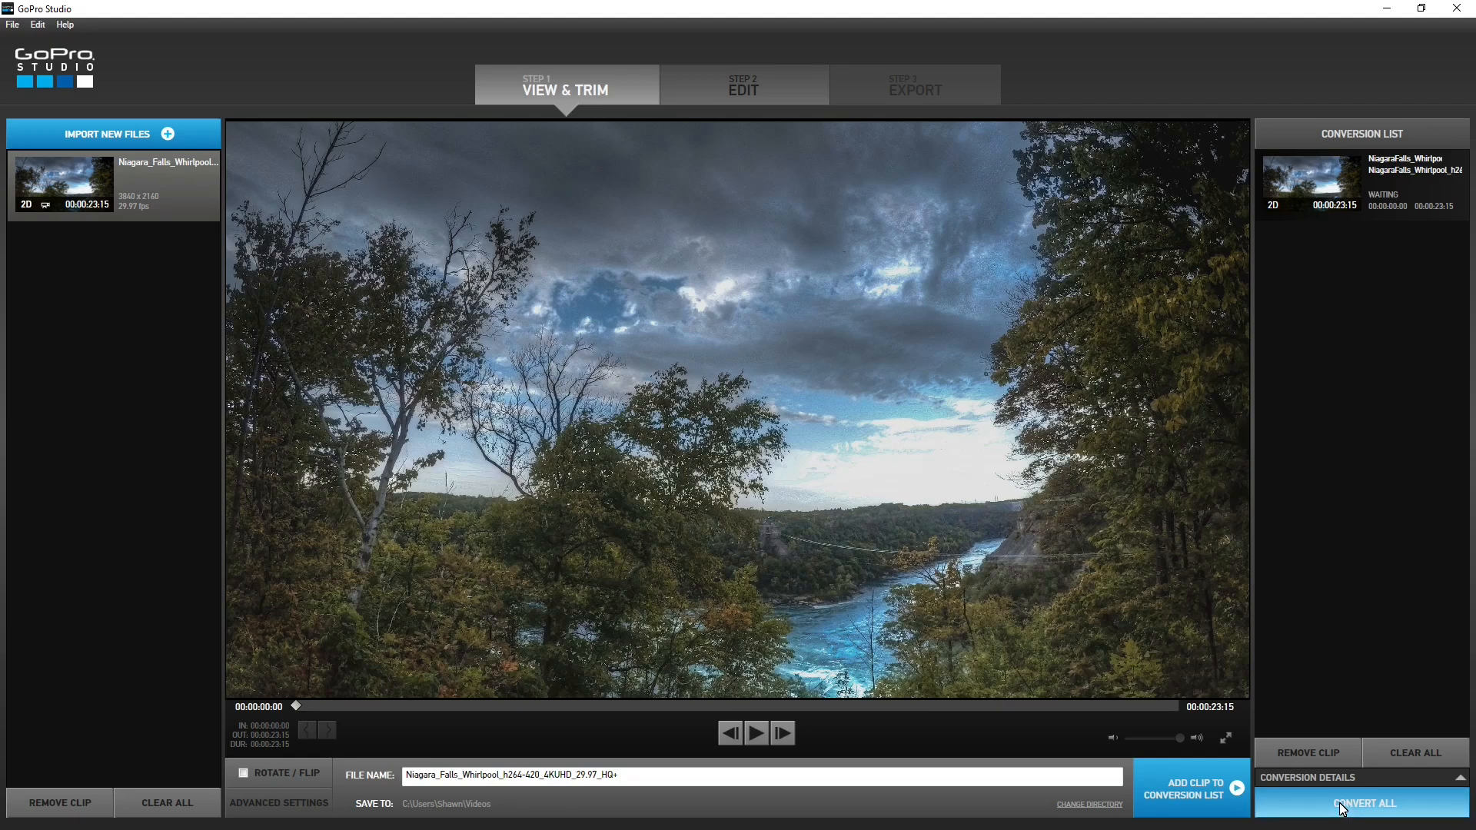
pyautogui.click(1340, 803)
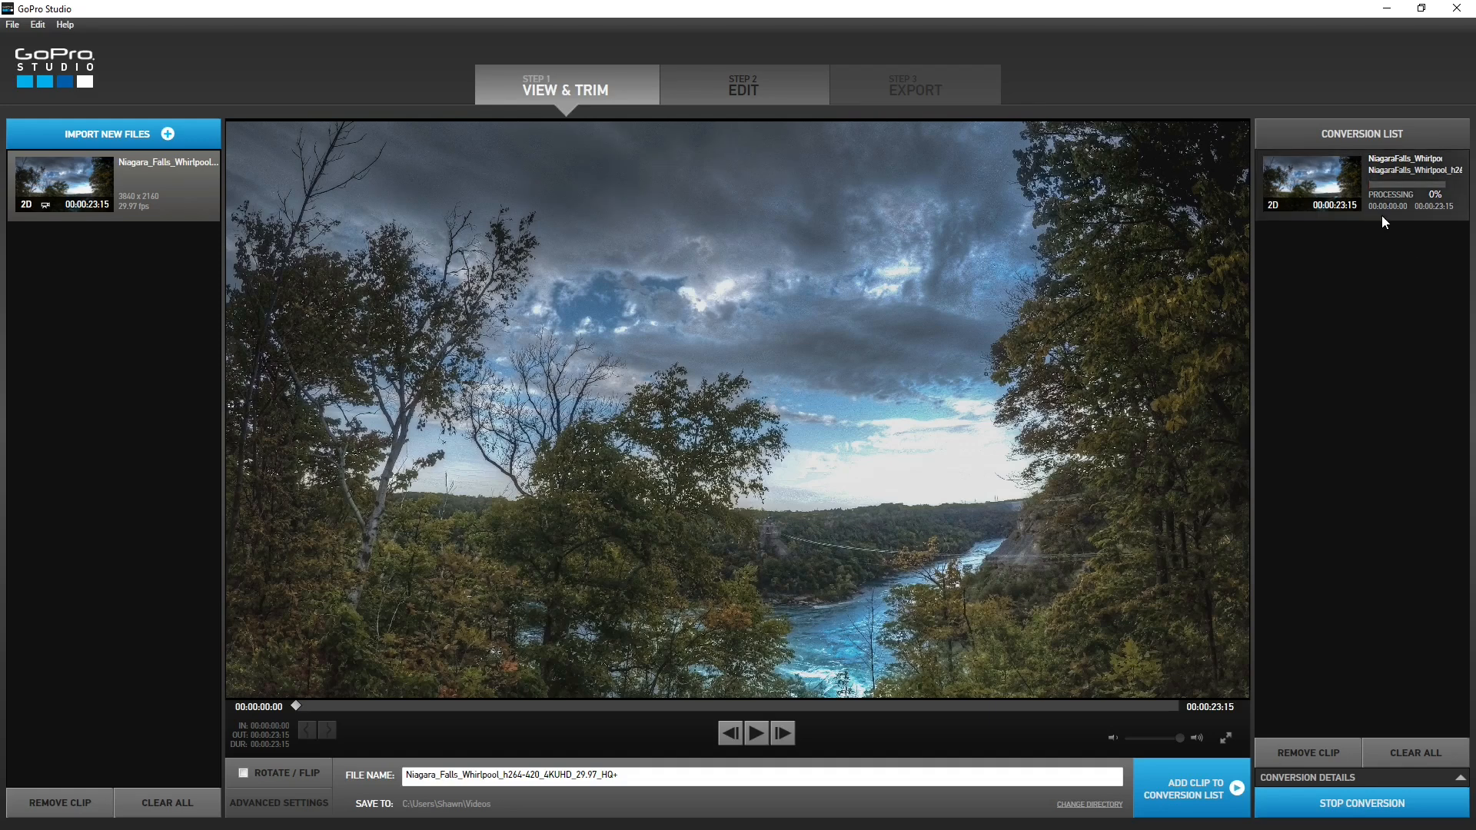
pyautogui.moveTo(1375, 215)
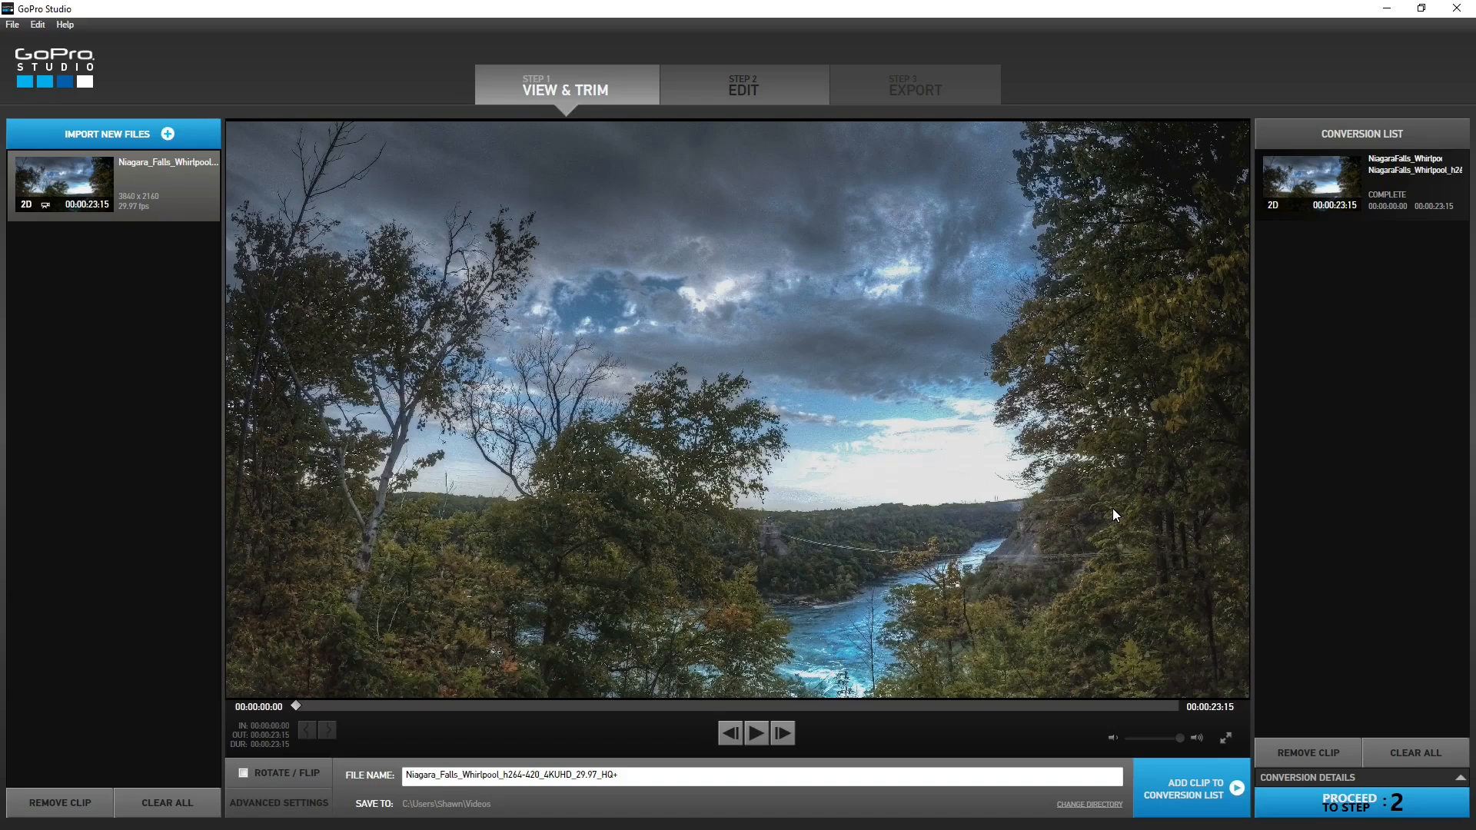
pyautogui.moveTo(1339, 215)
# Step: Start an edit from the blank template and place the converted Niagara Falls clip at the start of the video track
pyautogui.click(749, 92)
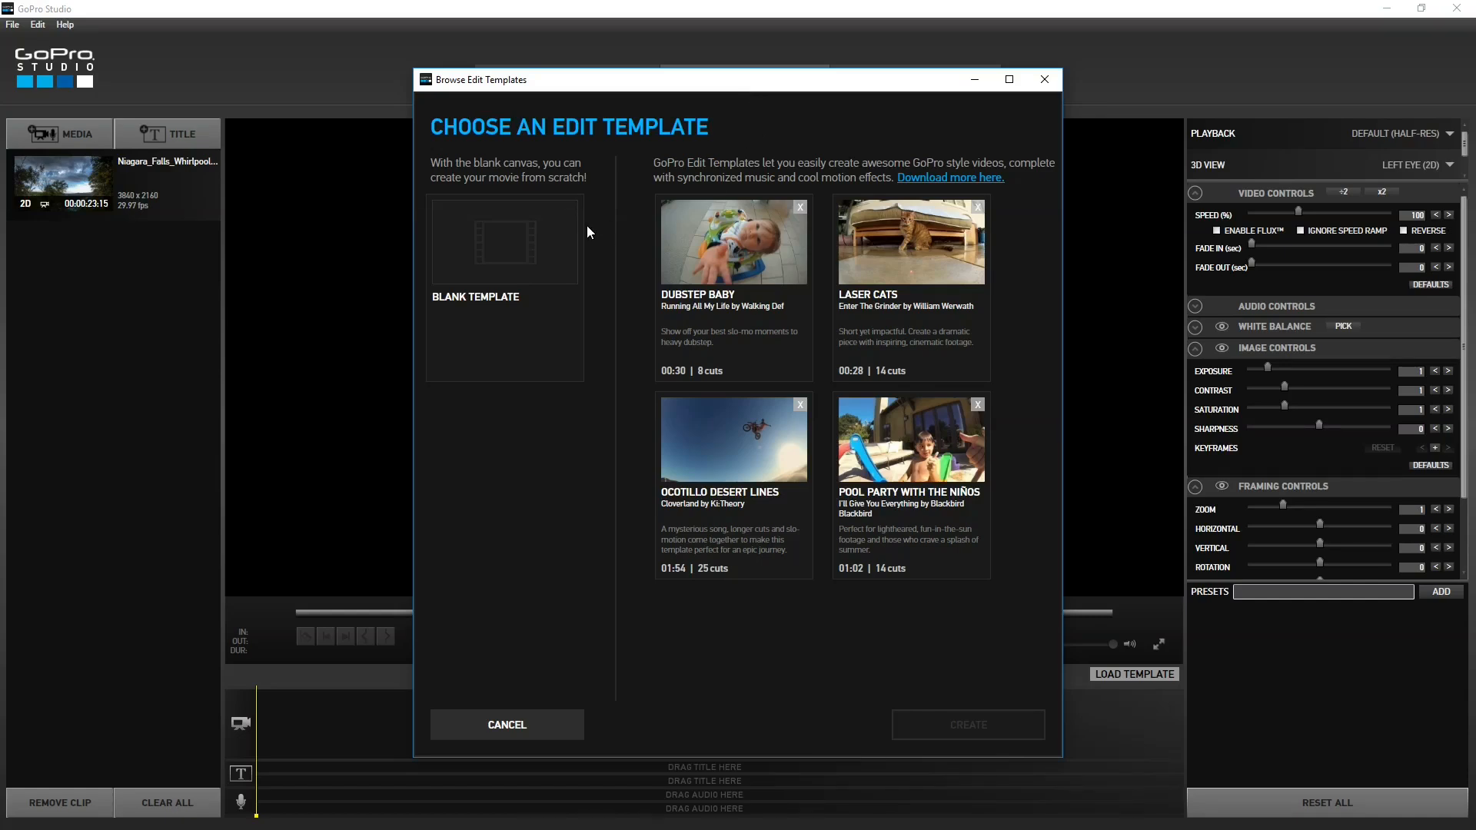
pyautogui.doubleClick(513, 254)
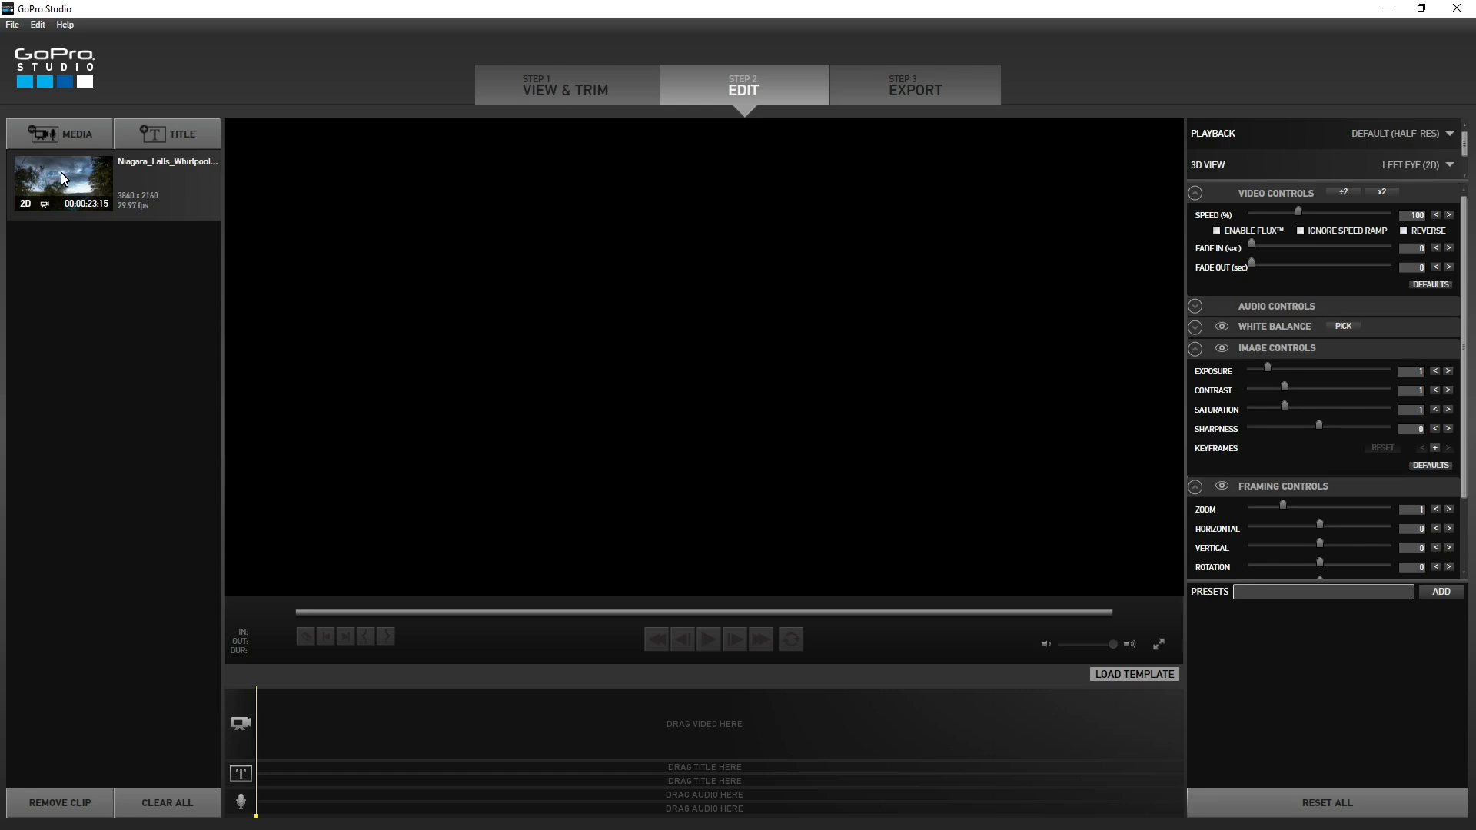
pyautogui.moveTo(35, 173); pyautogui.dragTo(233, 537)
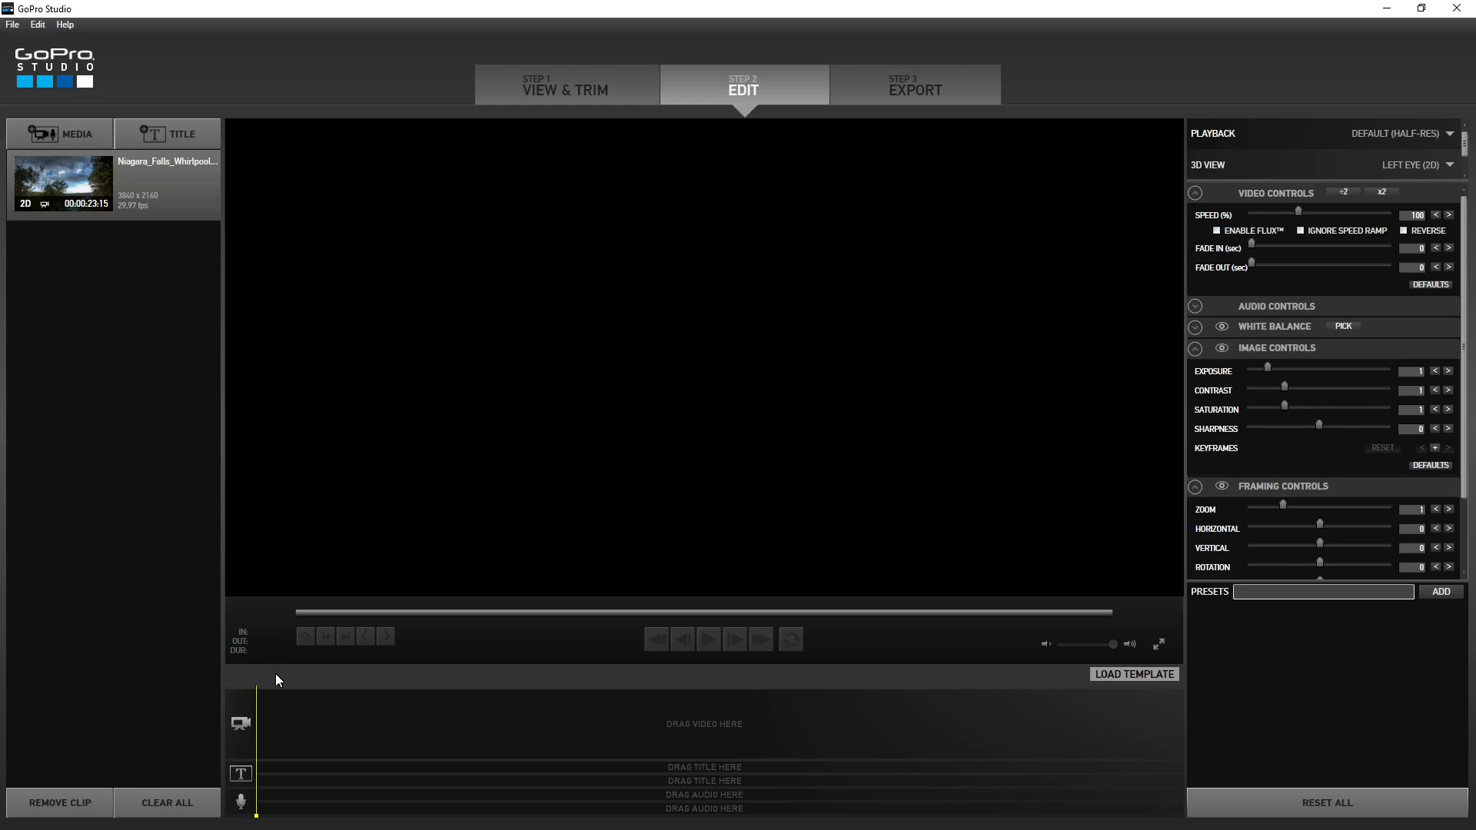
pyautogui.moveTo(276, 674); pyautogui.dragTo(282, 702)
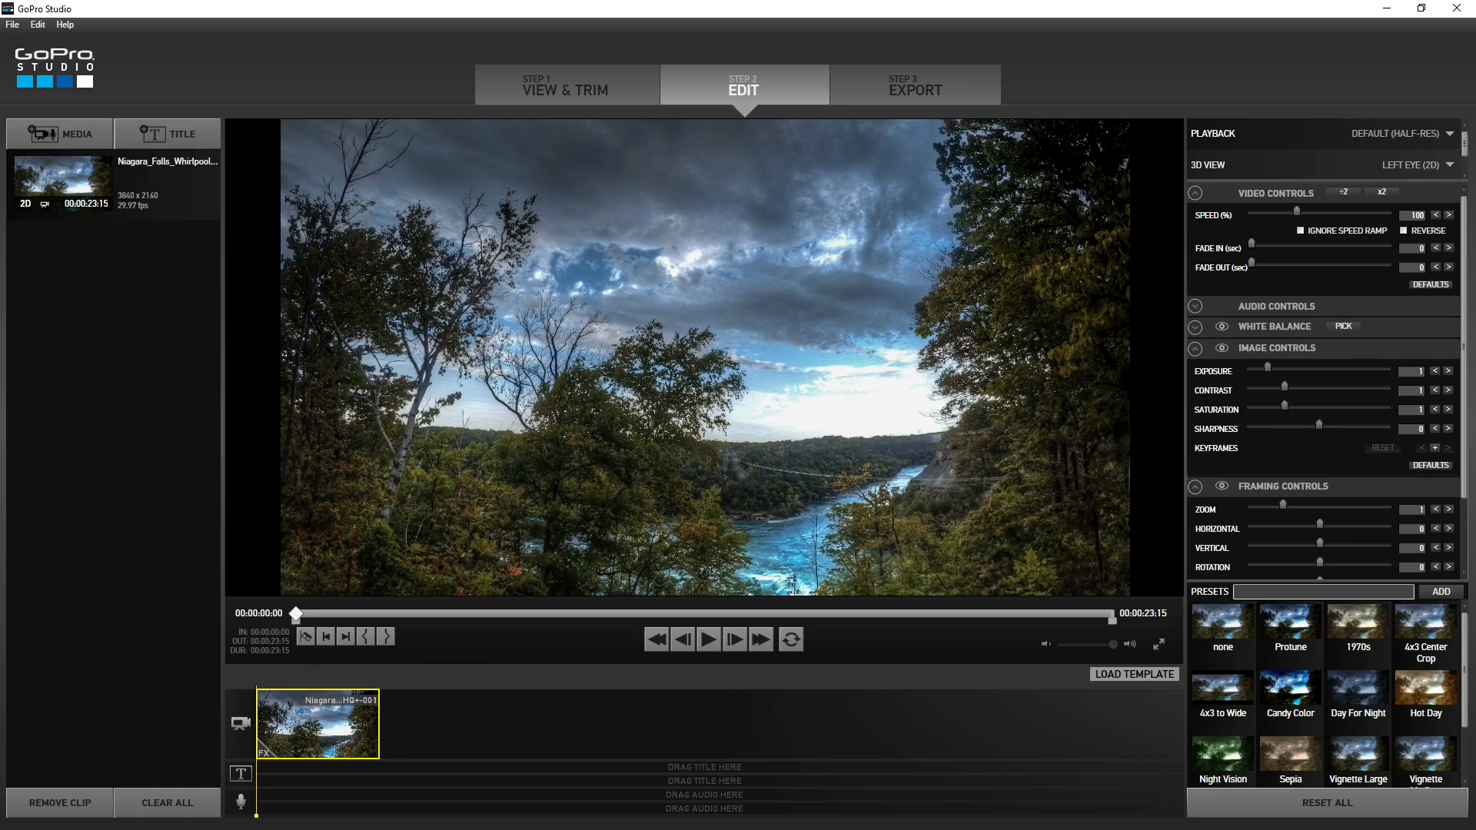
# Step: Split the timeline clip at 00:00:07:19
pyautogui.moveTo(257, 819); pyautogui.dragTo(285, 813)
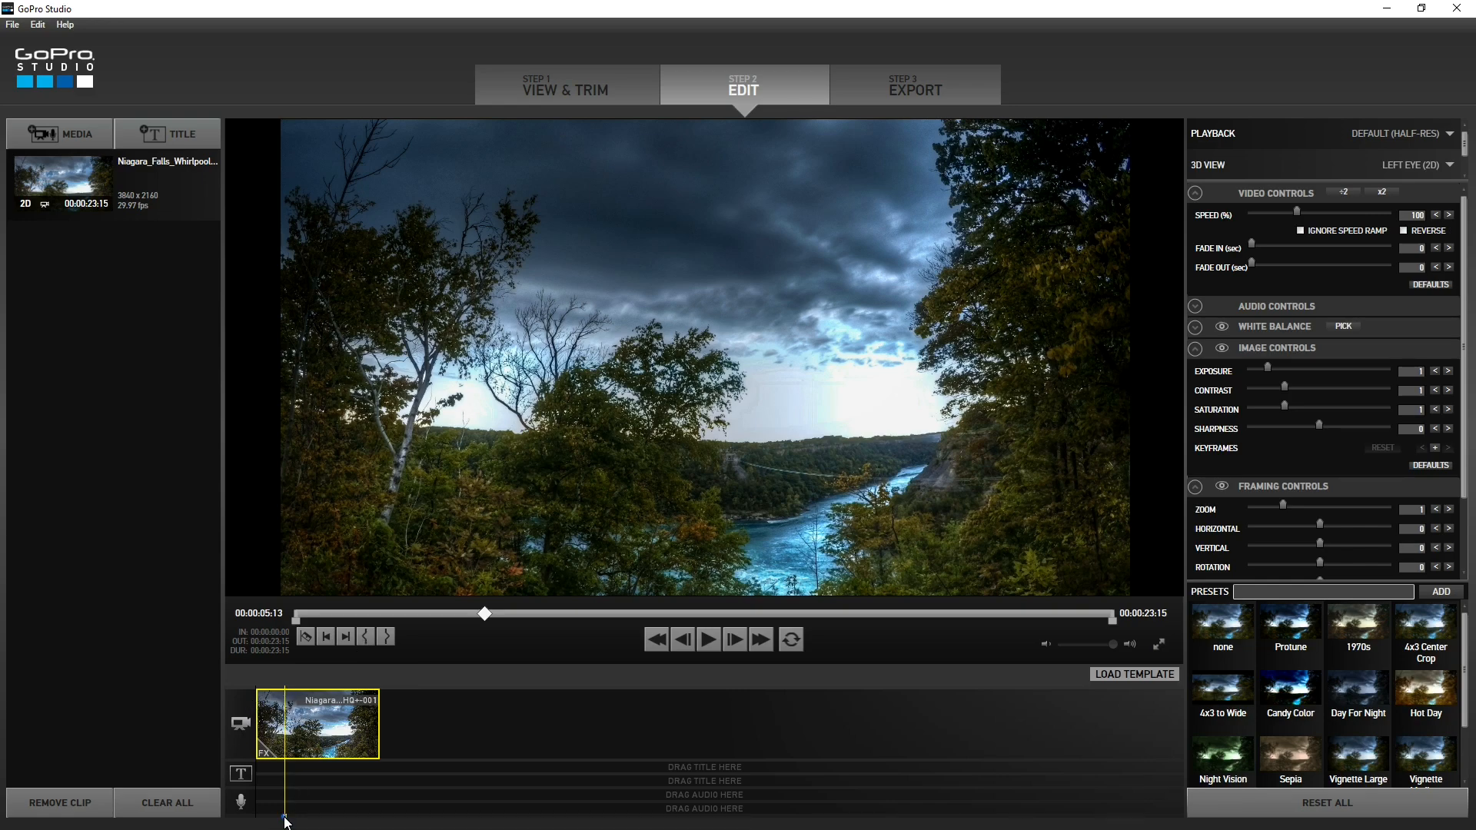
pyautogui.moveTo(286, 816)
pyautogui.mouseDown()
pyautogui.moveTo(255, 808)
pyautogui.moveTo(298, 807)
pyautogui.mouseUp()
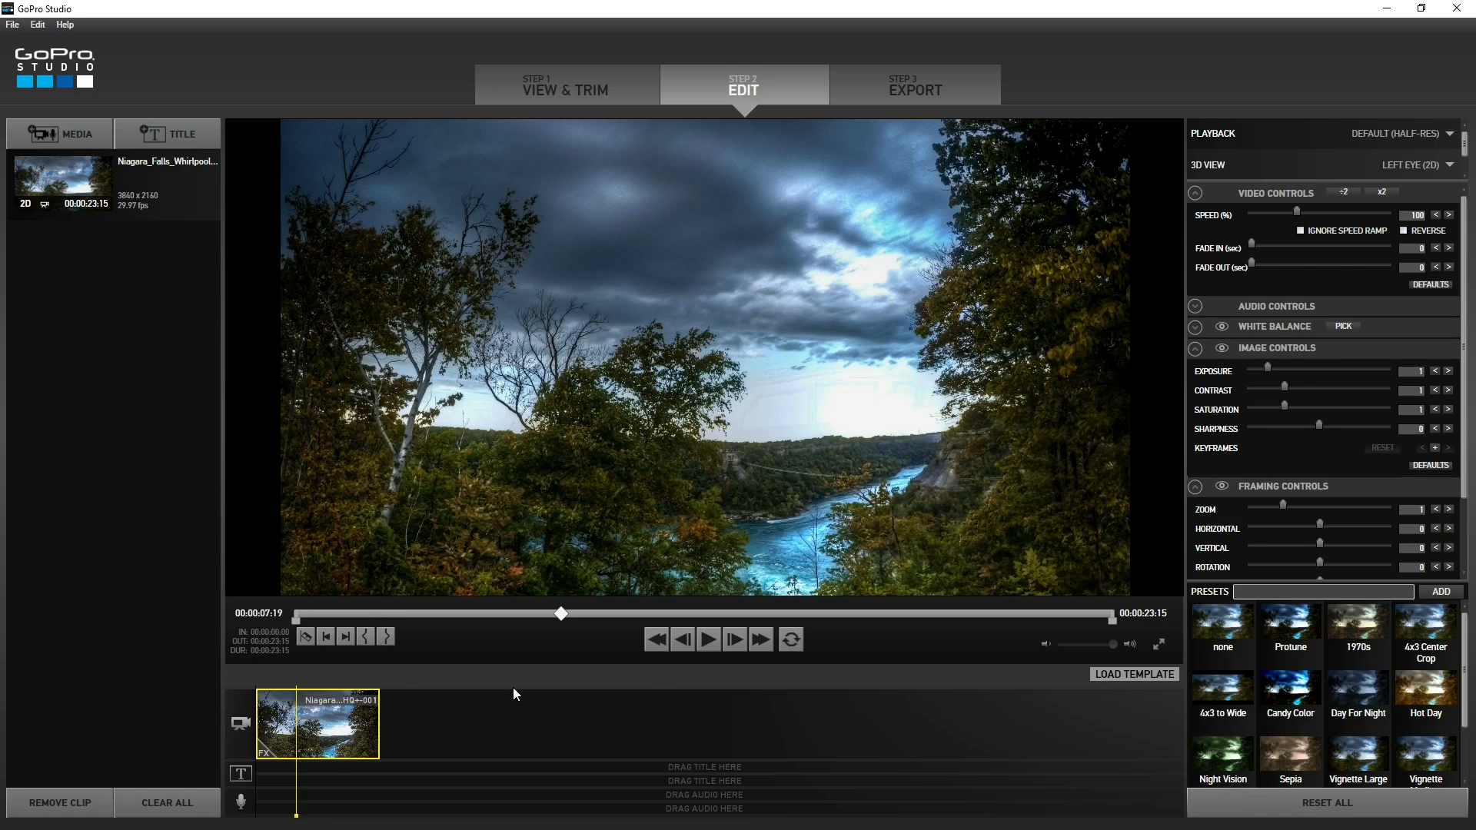
pyautogui.click(306, 638)
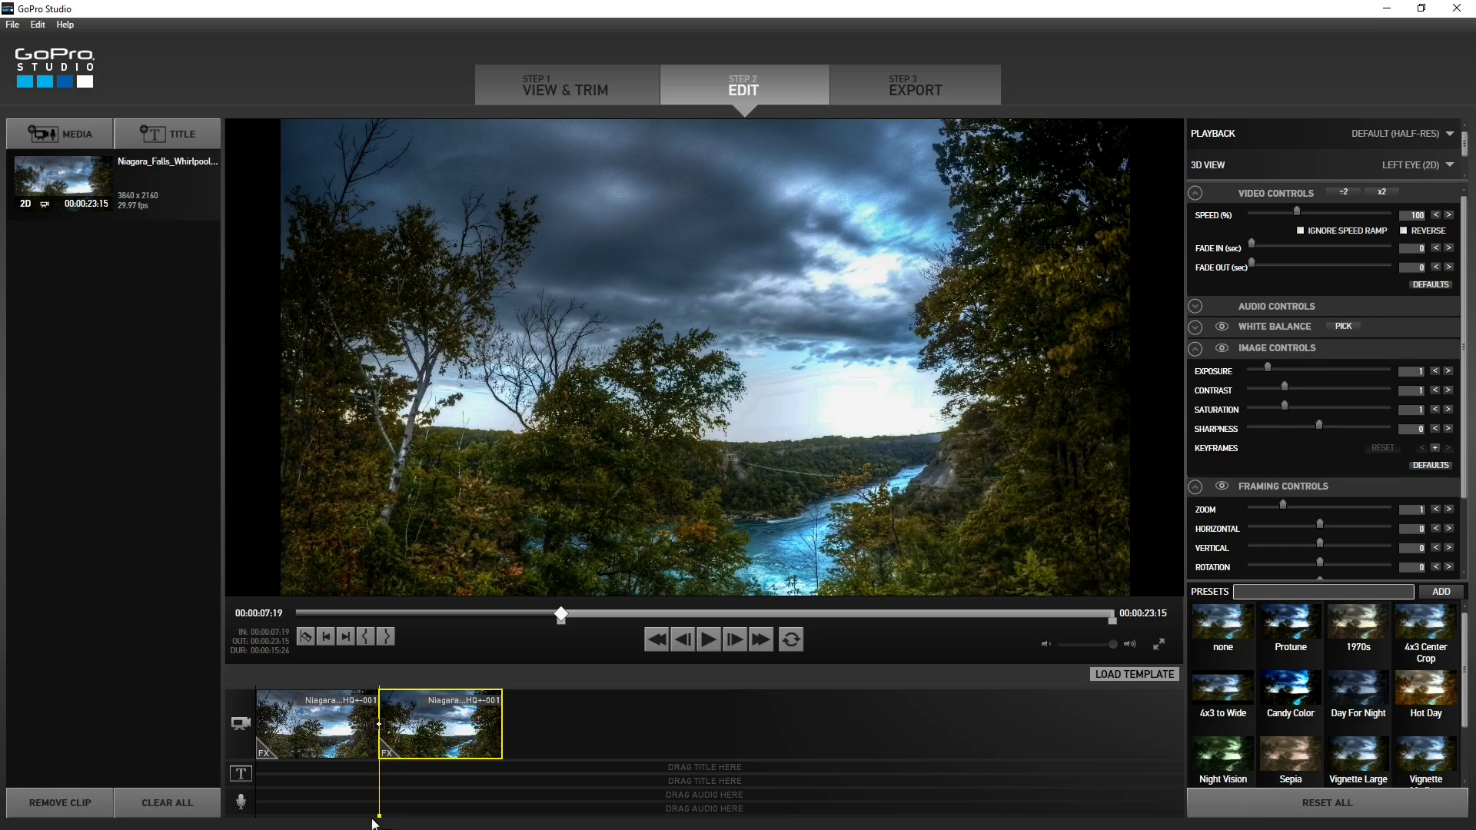
# Step: Split the second segment at 00:00:10:28 and check each of the three resulting segments
pyautogui.moveTo(380, 822); pyautogui.dragTo(385, 790)
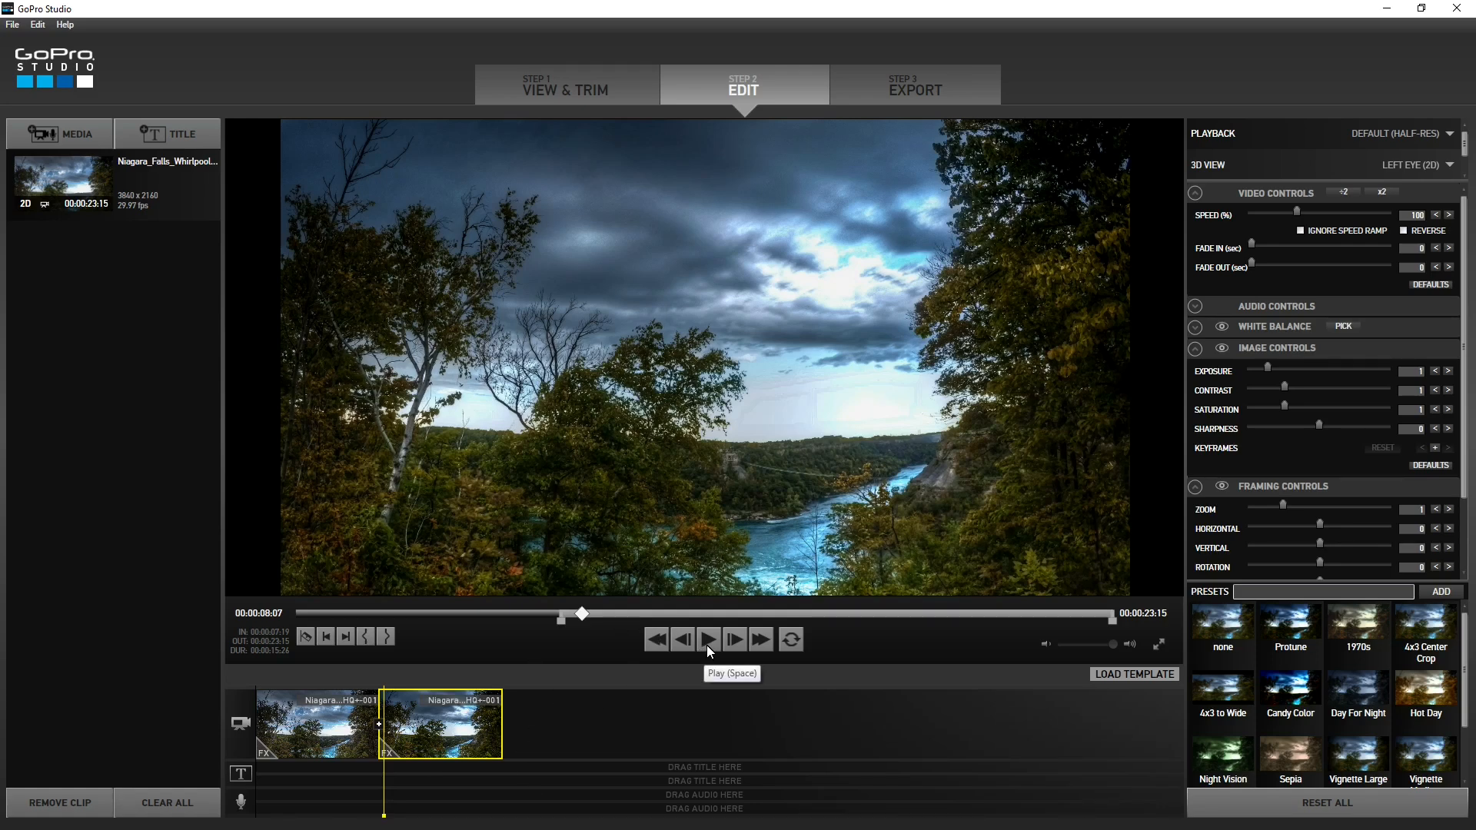
pyautogui.moveTo(383, 823); pyautogui.dragTo(381, 815)
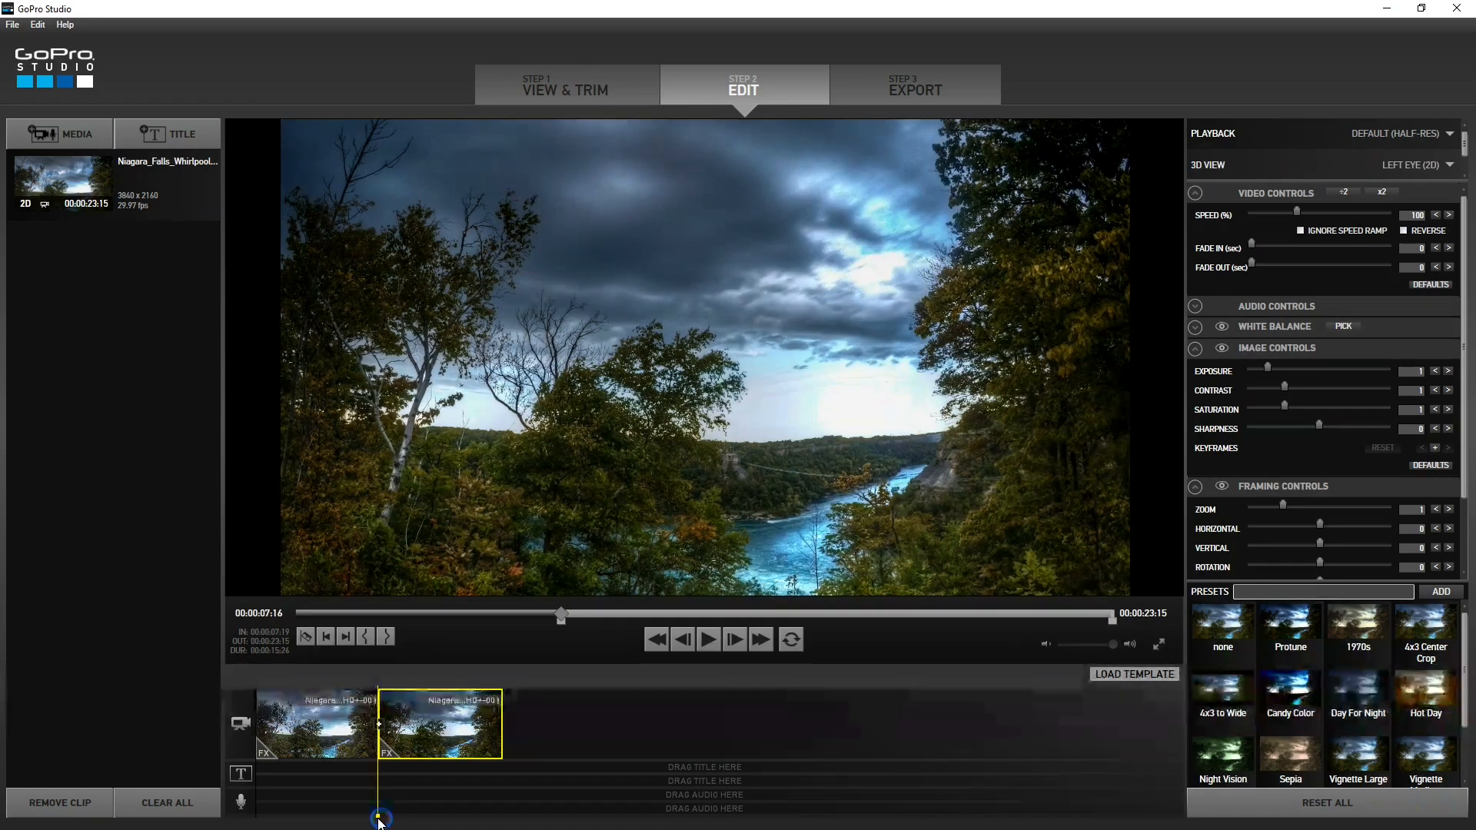
pyautogui.click(699, 642)
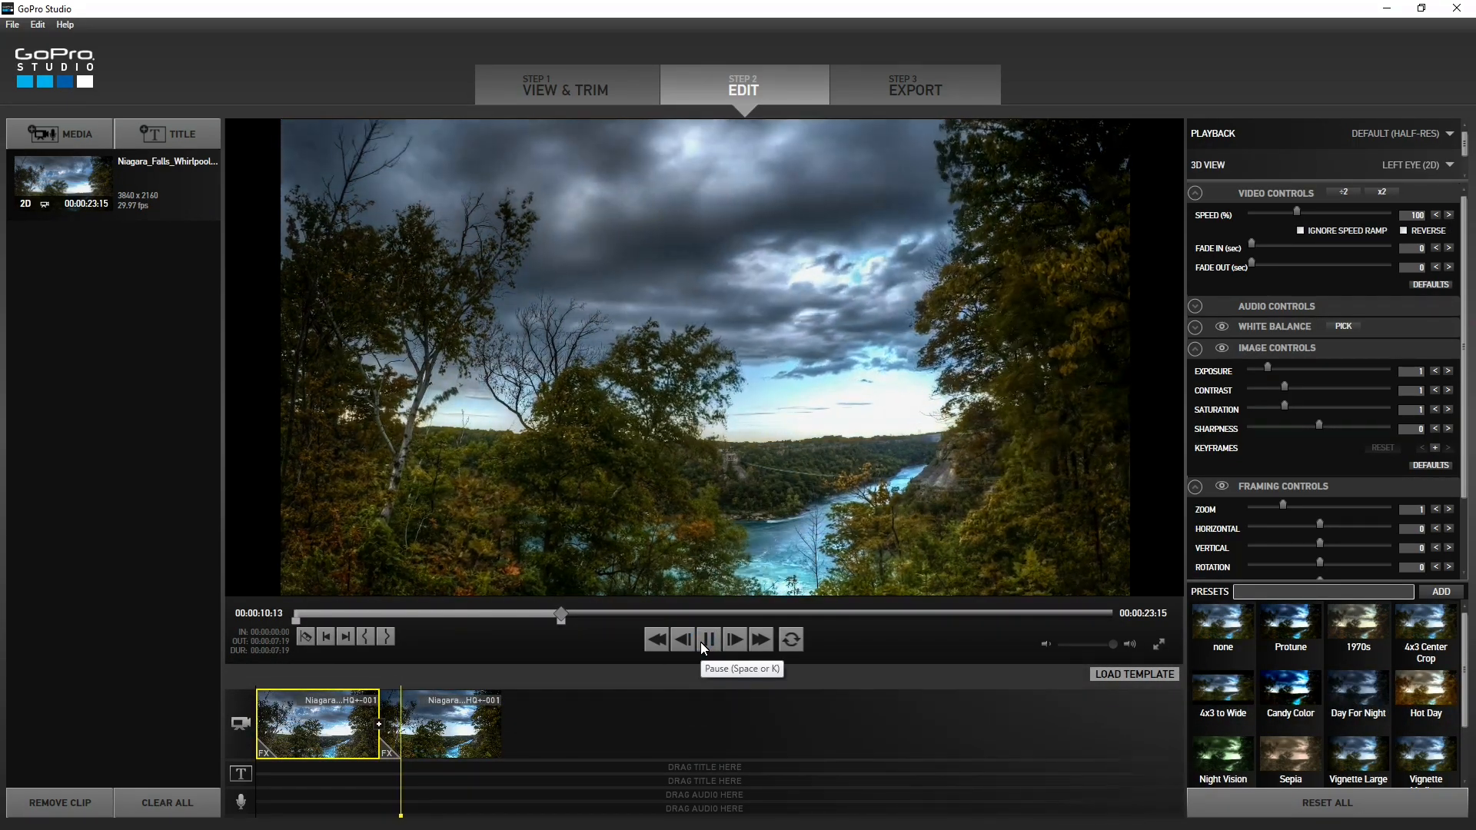
pyautogui.click(701, 643)
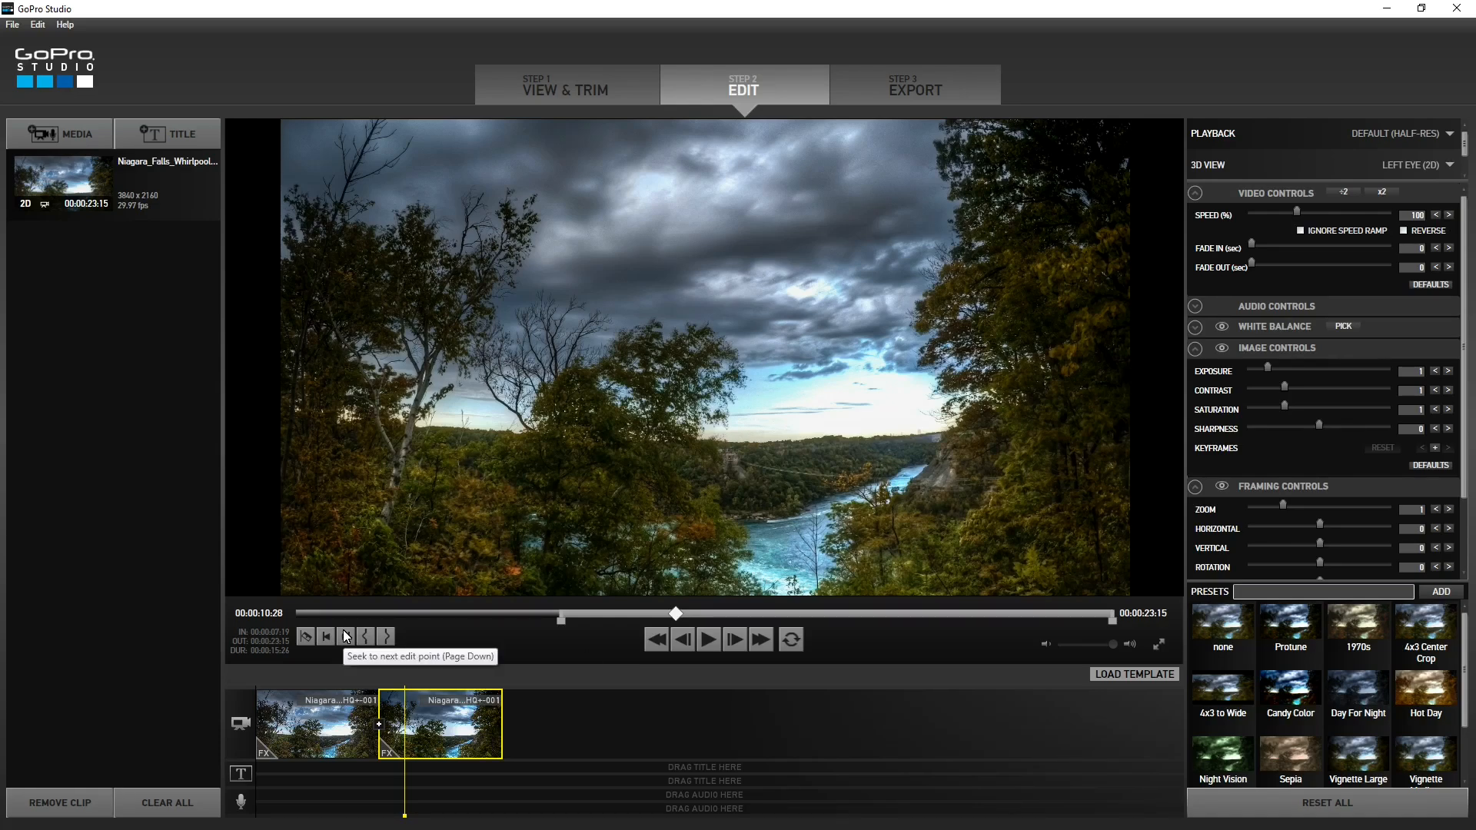
pyautogui.click(305, 637)
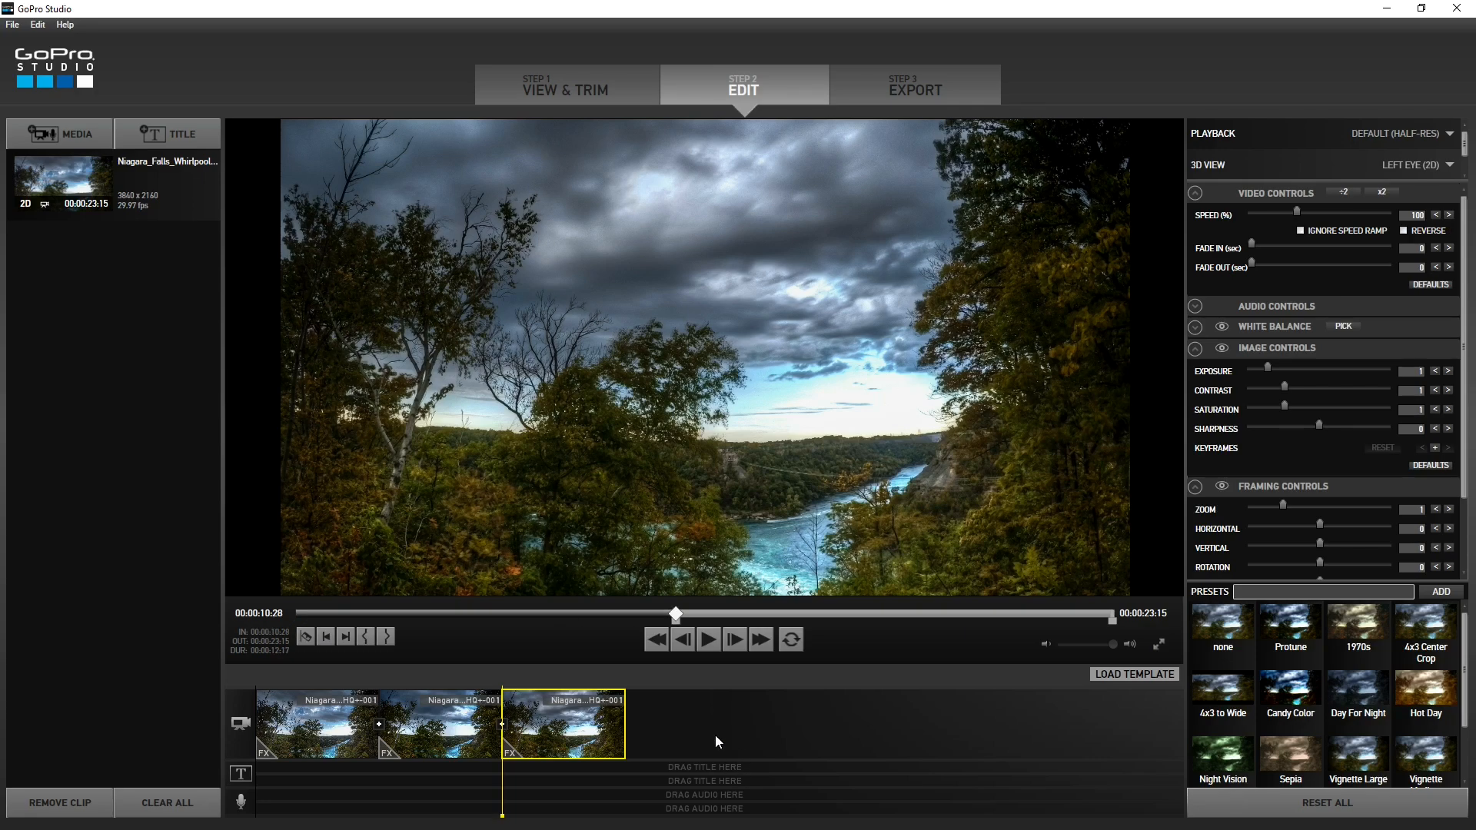
pyautogui.click(296, 735)
pyautogui.click(408, 735)
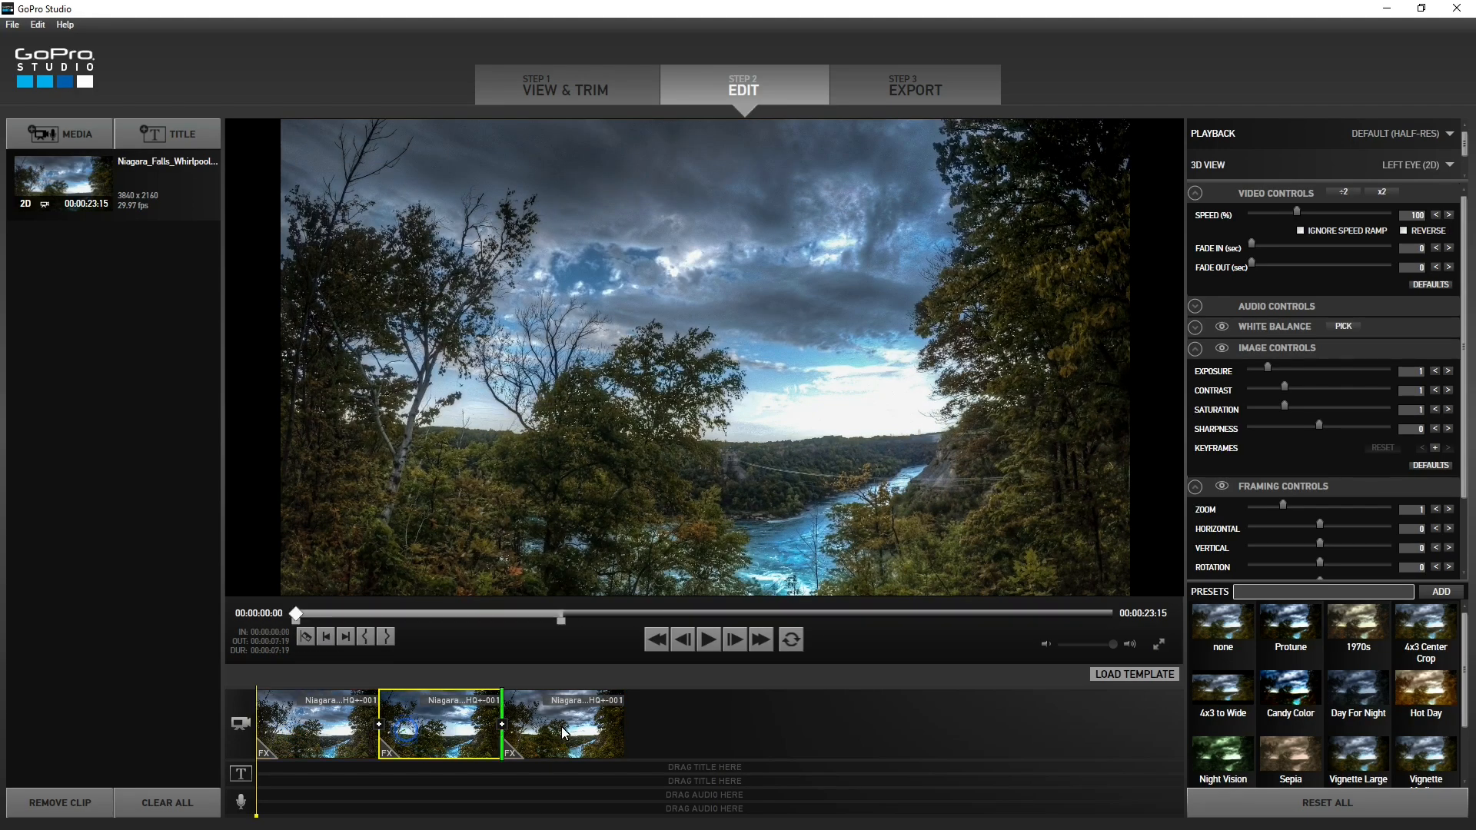
pyautogui.click(553, 730)
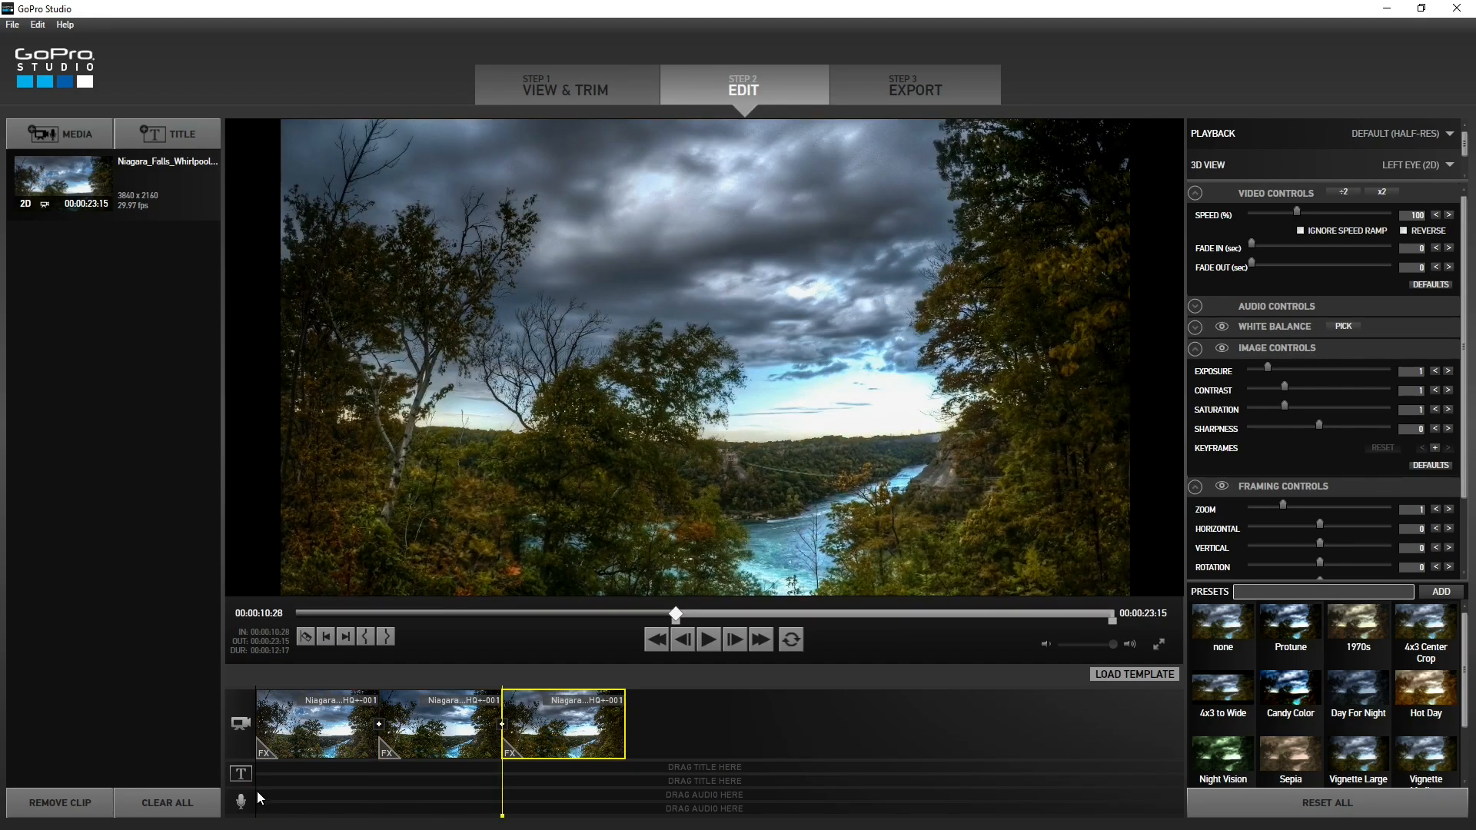
# Step: Select the first segment and collapse the image and framing control groups, leaving only the video controls expanded
pyautogui.moveTo(503, 814); pyautogui.dragTo(323, 809)
pyautogui.click(321, 736)
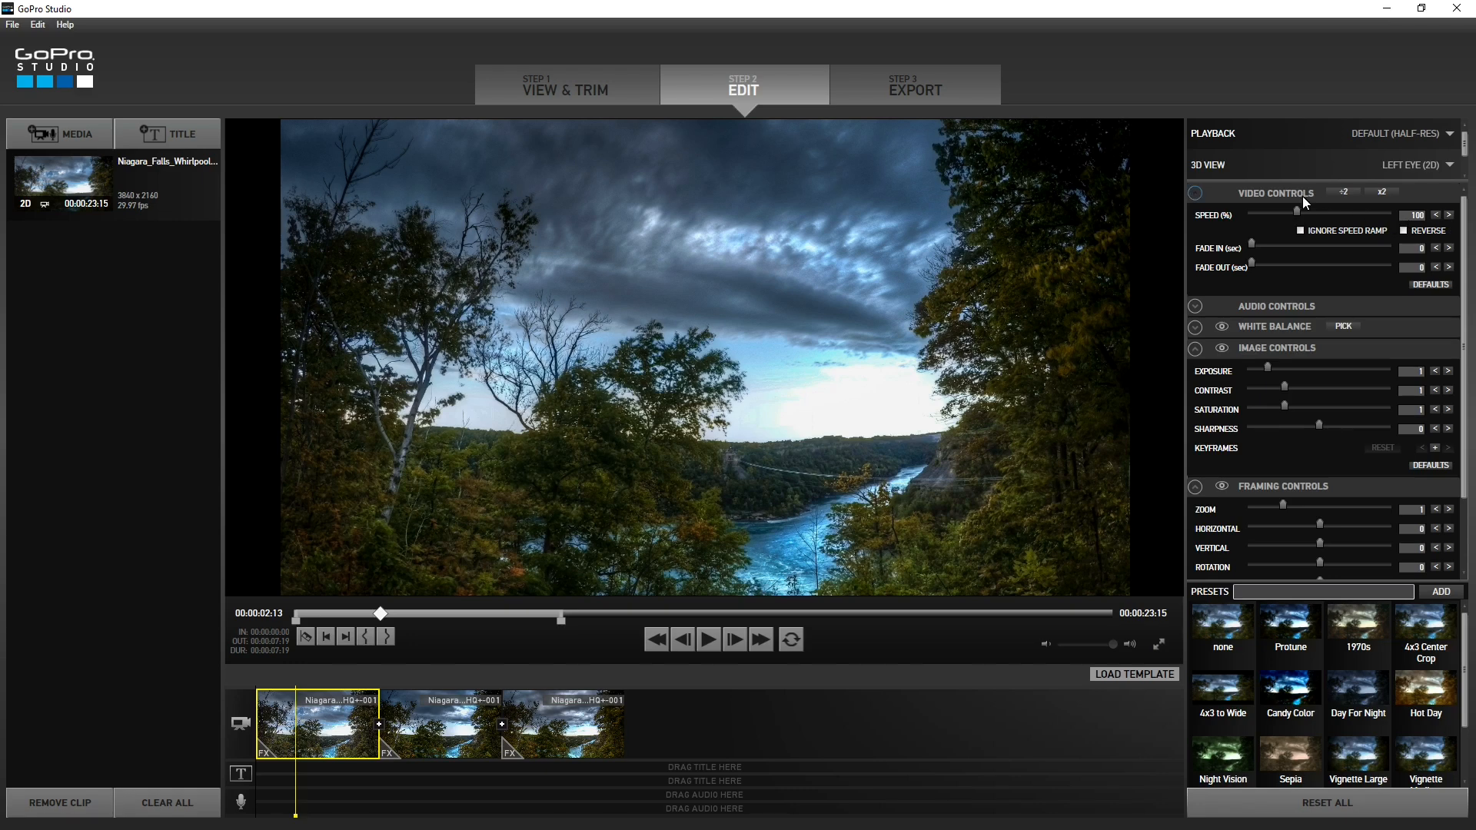
pyautogui.click(1196, 193)
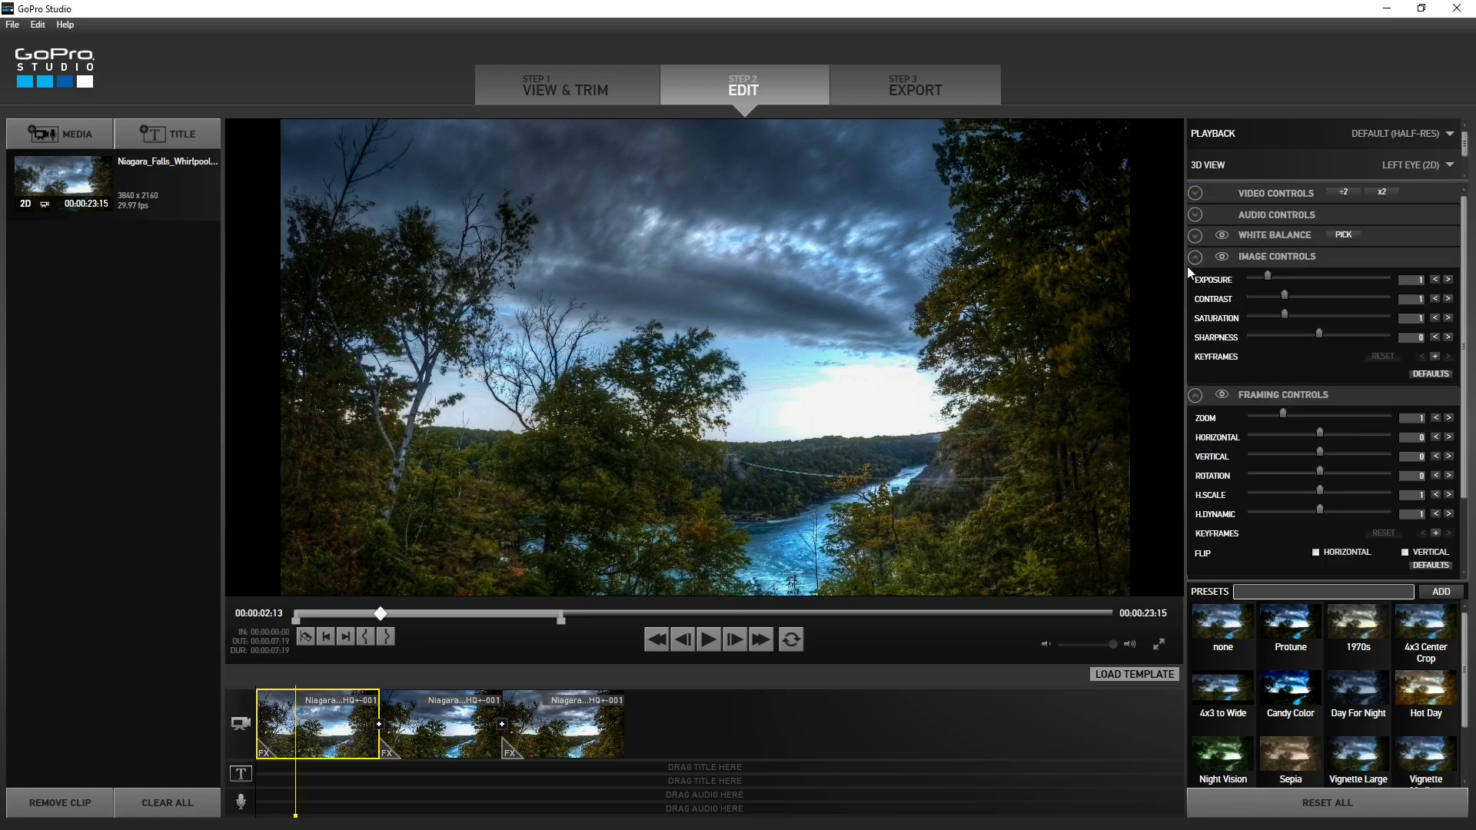
pyautogui.click(1194, 257)
pyautogui.click(1195, 278)
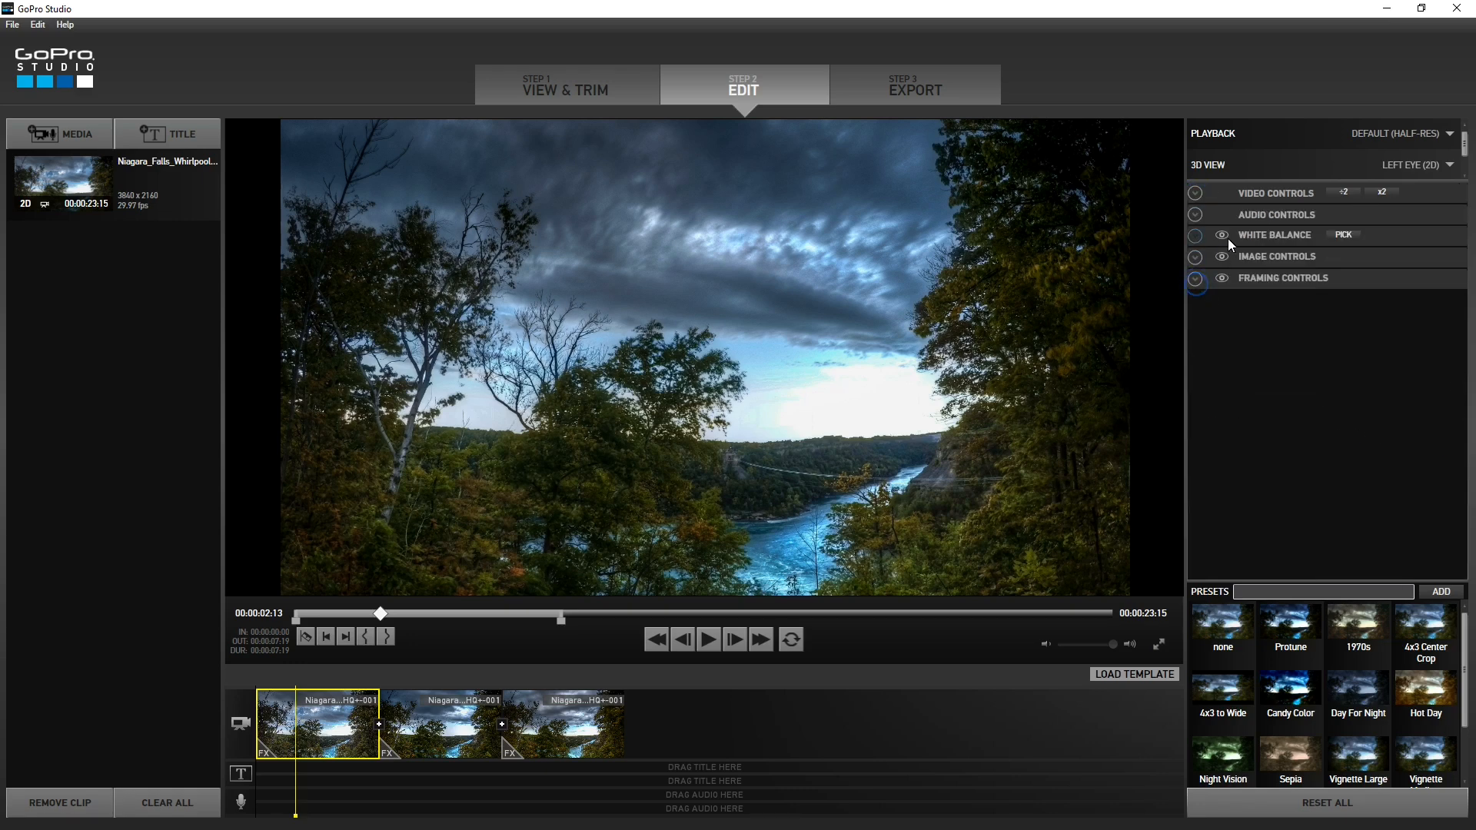
pyautogui.click(1195, 194)
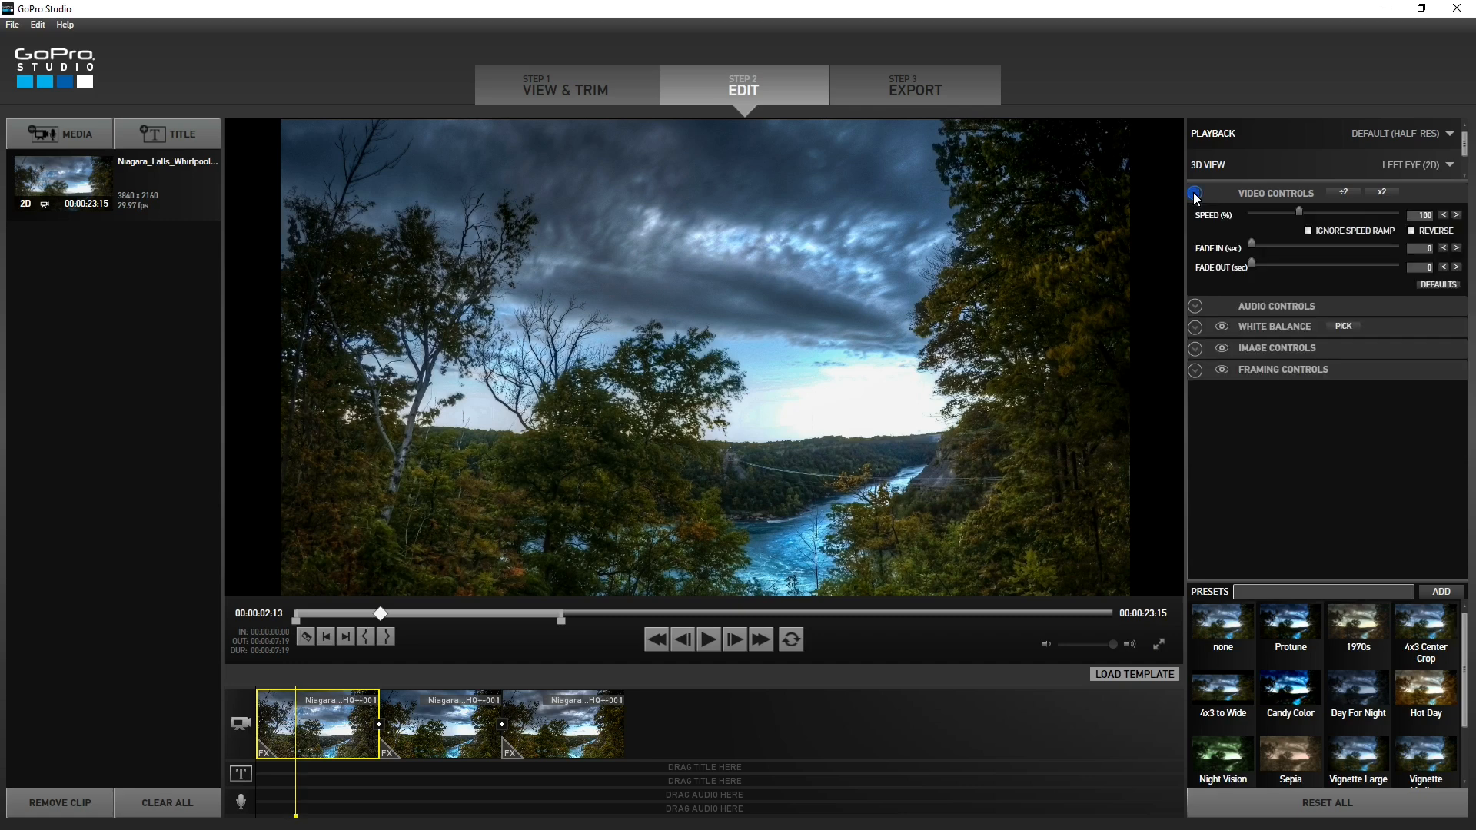
# Step: Set the first segment's speed to 250% and disable Flux for it
pyautogui.click(1444, 222)
pyautogui.write('0')
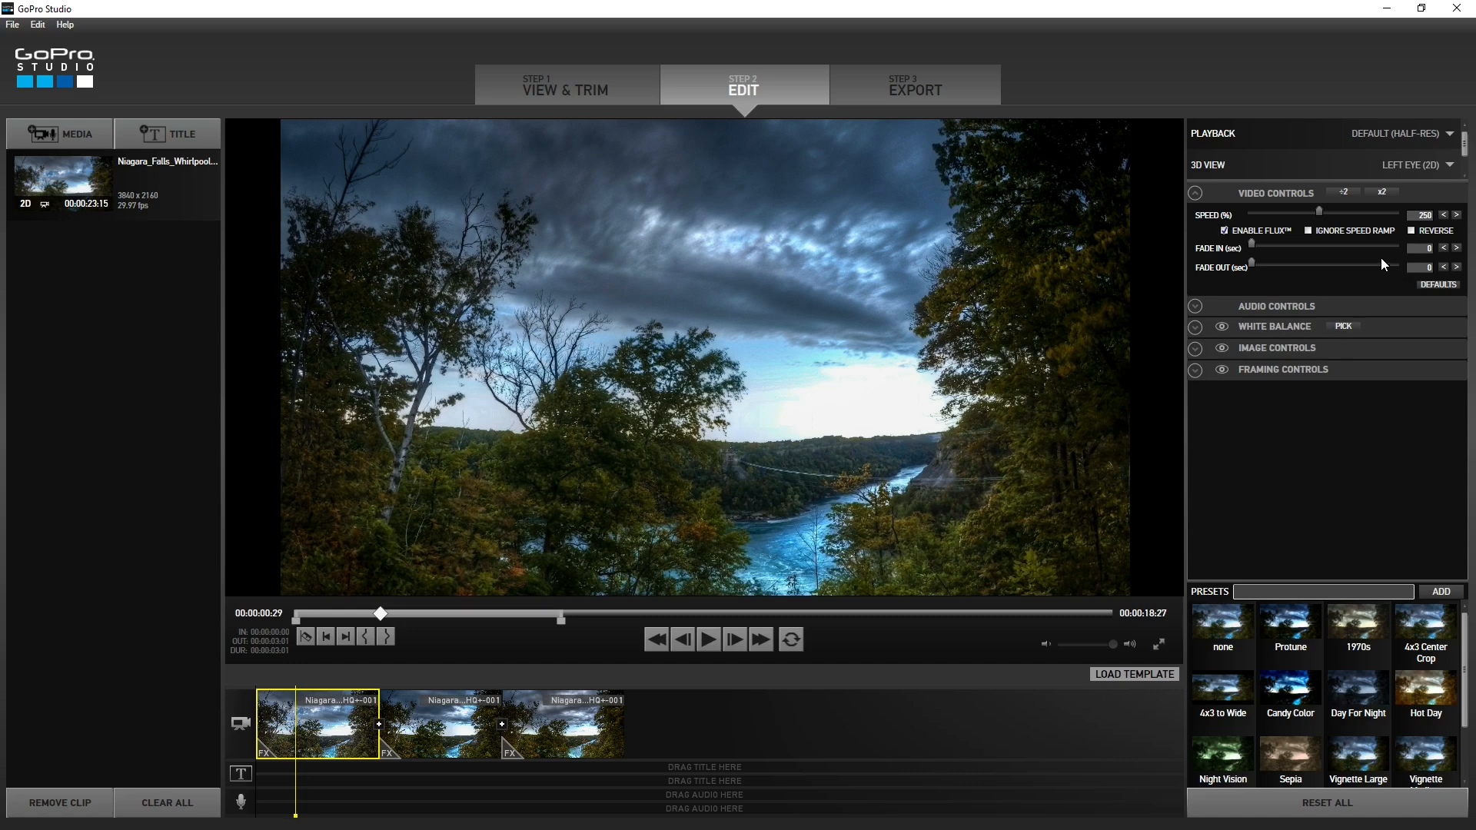
pyautogui.click(1224, 231)
# Step: Set the last segment's speed to 250% with Flux disabled, and play the timeline from the beginning
pyautogui.click(551, 732)
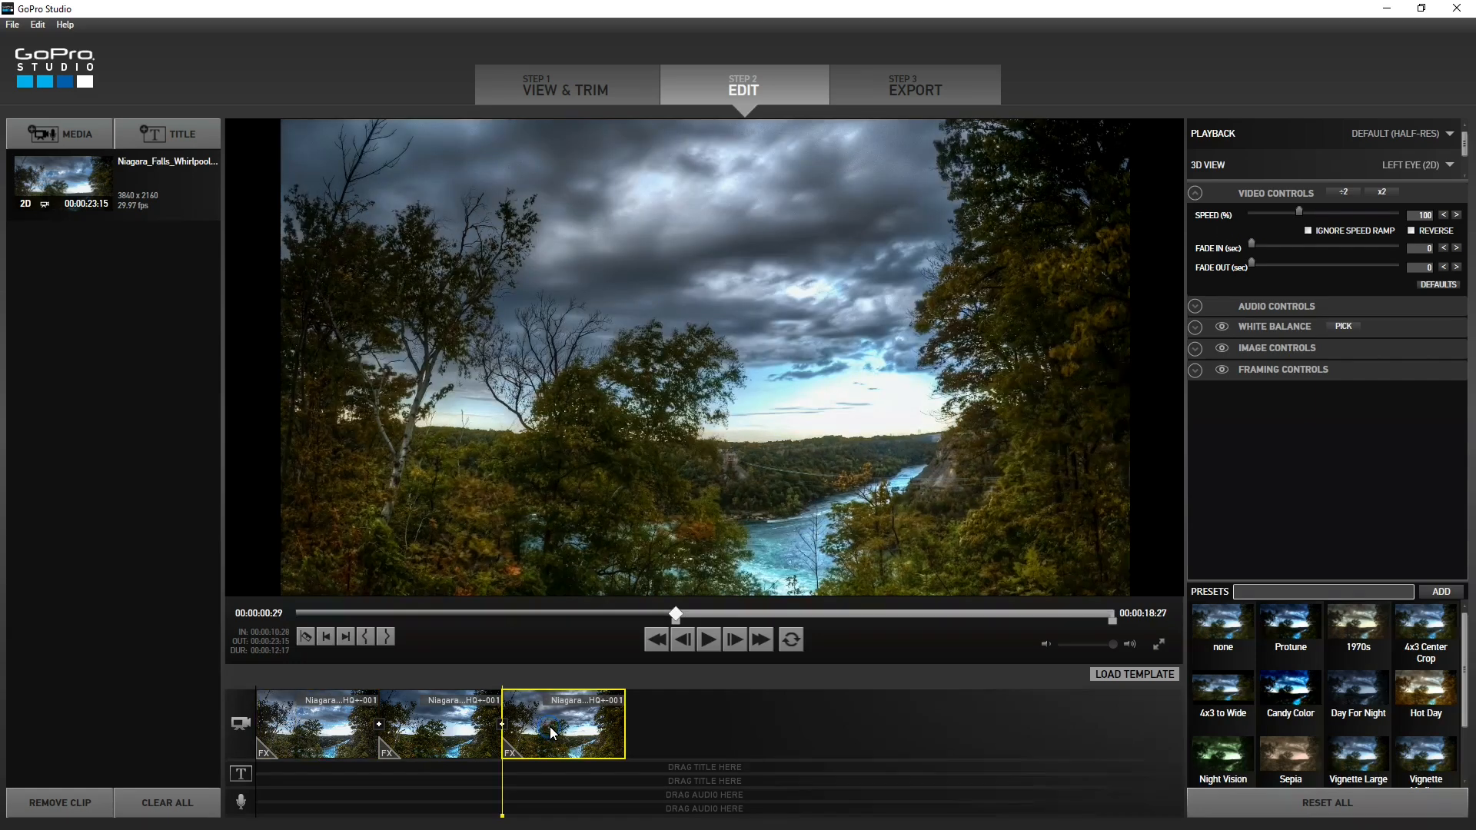
pyautogui.click(1419, 216)
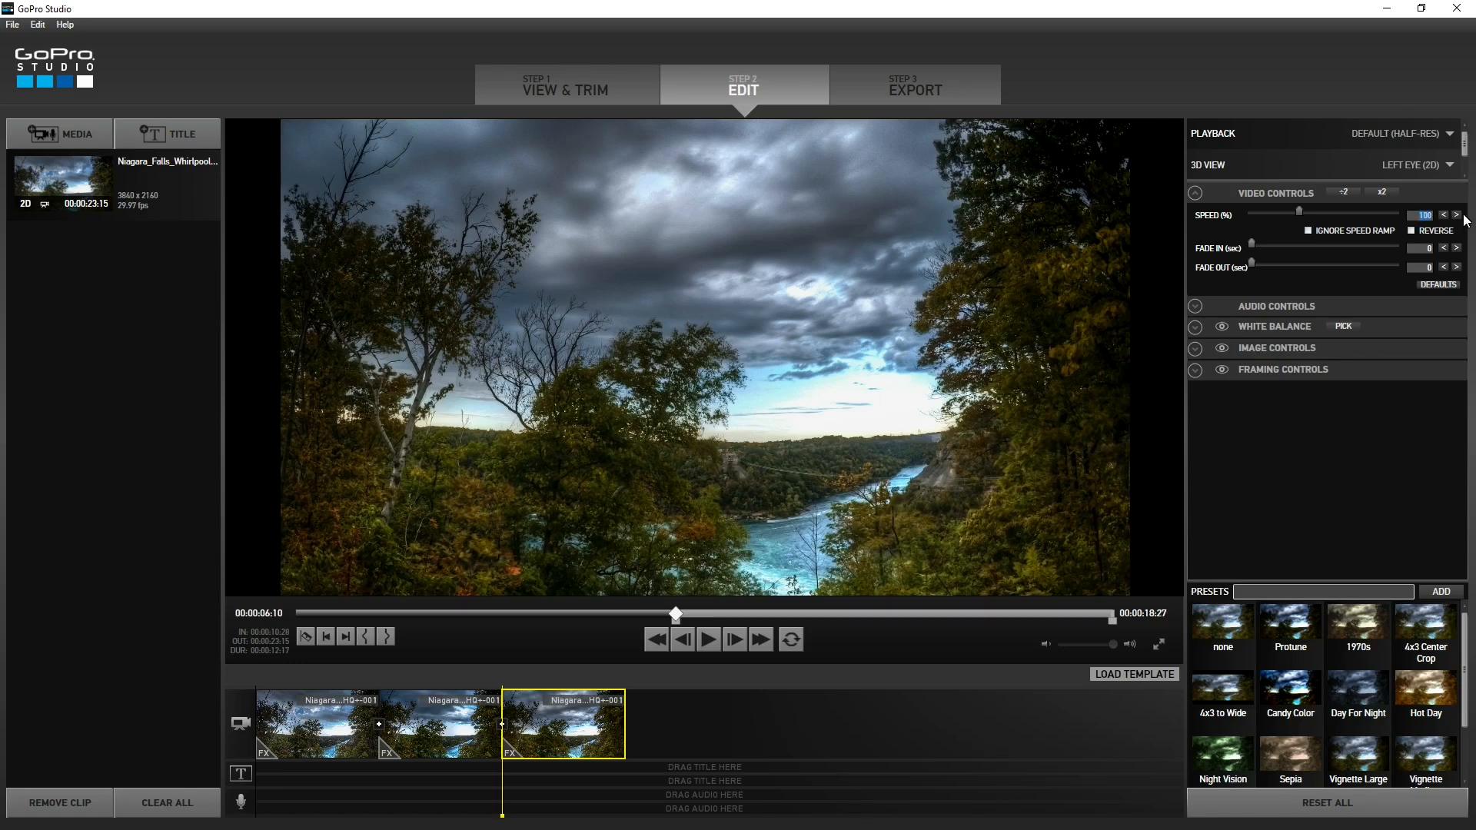
pyautogui.write('25')
pyautogui.press('Return')
pyautogui.write('0')
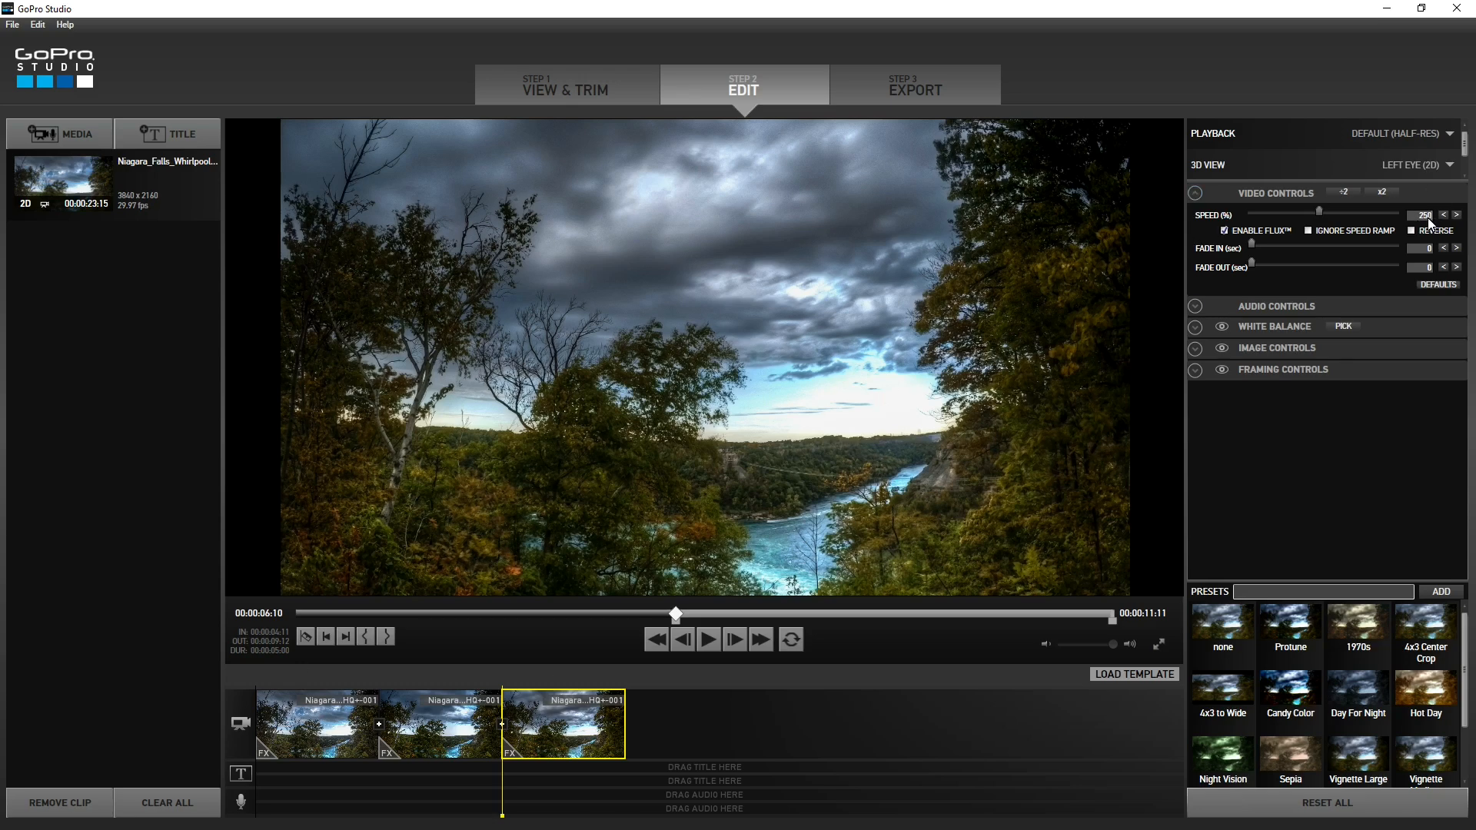
pyautogui.click(1225, 232)
pyautogui.moveTo(500, 817); pyautogui.dragTo(256, 817)
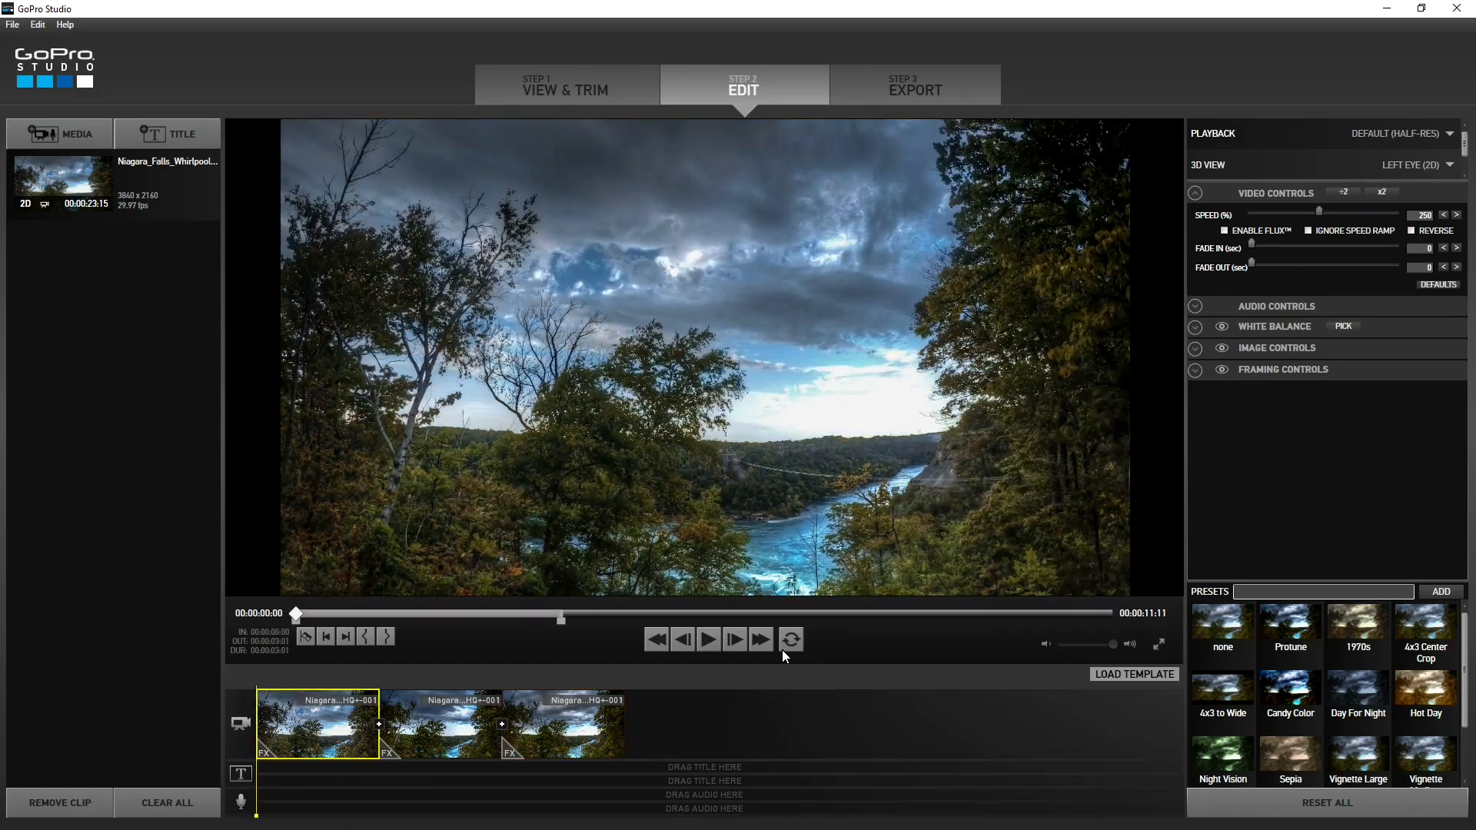
pyautogui.click(708, 641)
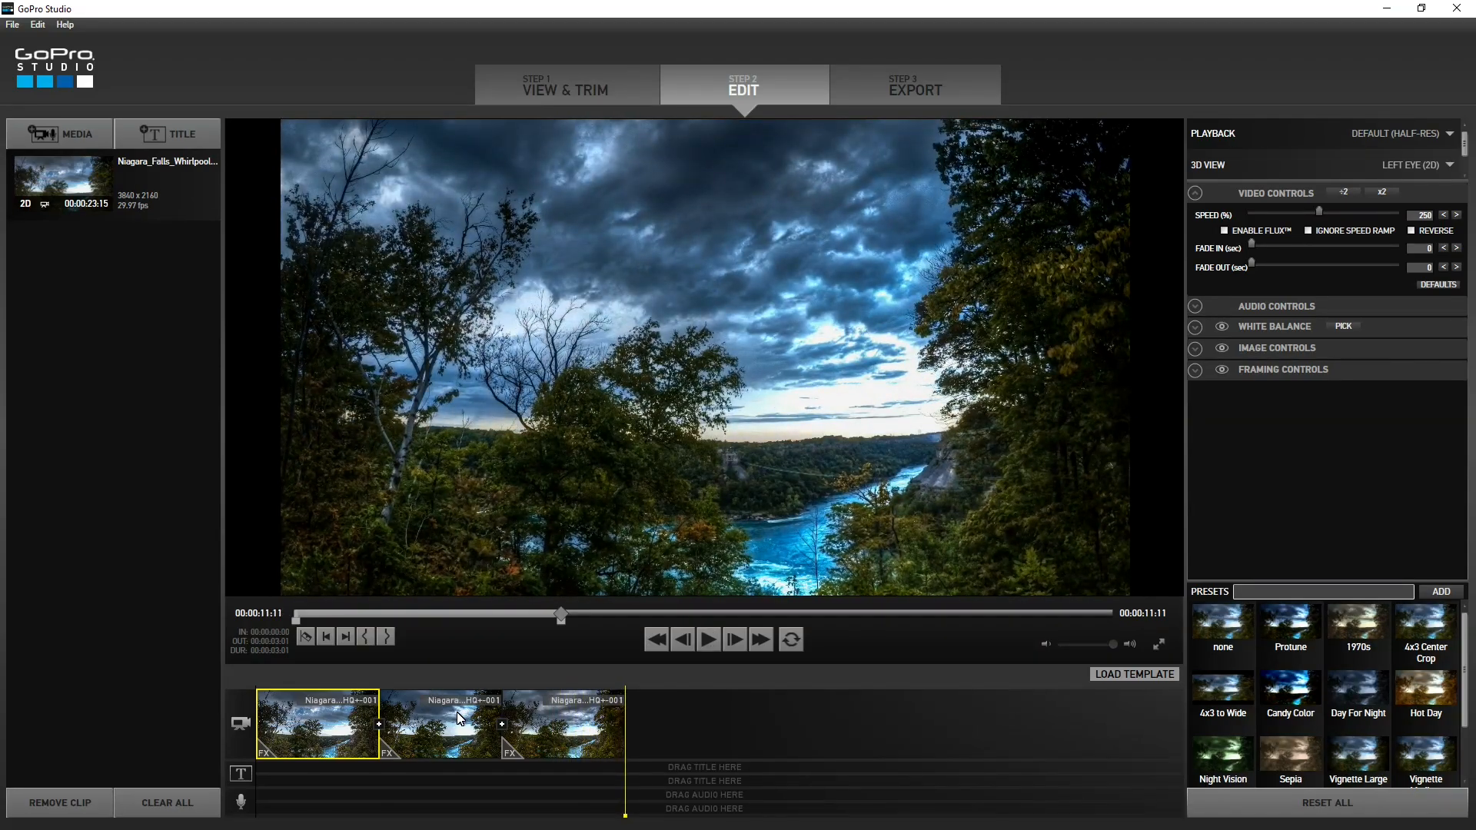
# Step: Slow the middle segment to 80% speed and play the edited timeline from the beginning
pyautogui.click(459, 718)
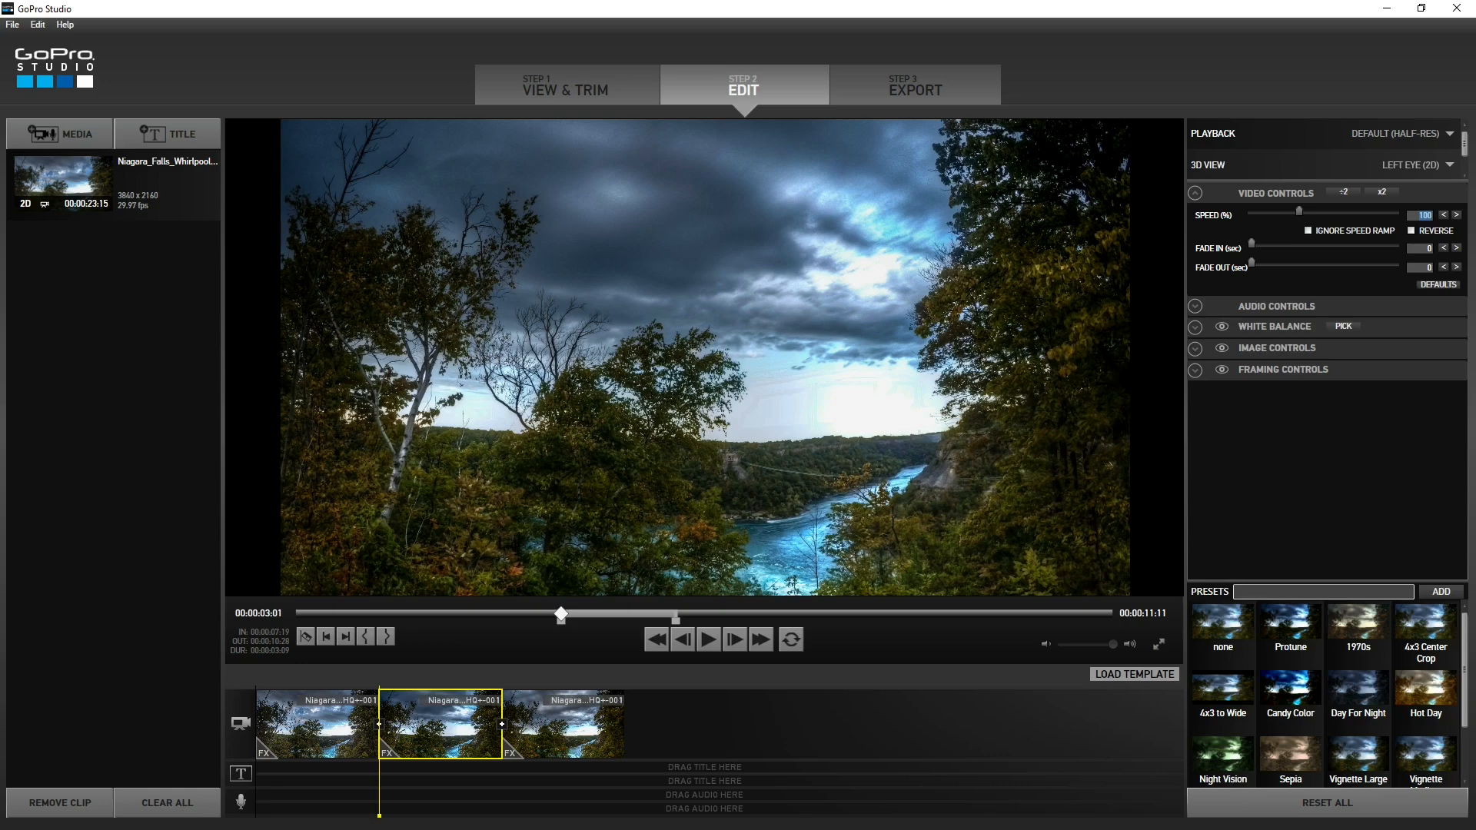
pyautogui.write('80')
pyautogui.press('Return')
pyautogui.moveTo(379, 815); pyautogui.dragTo(256, 815)
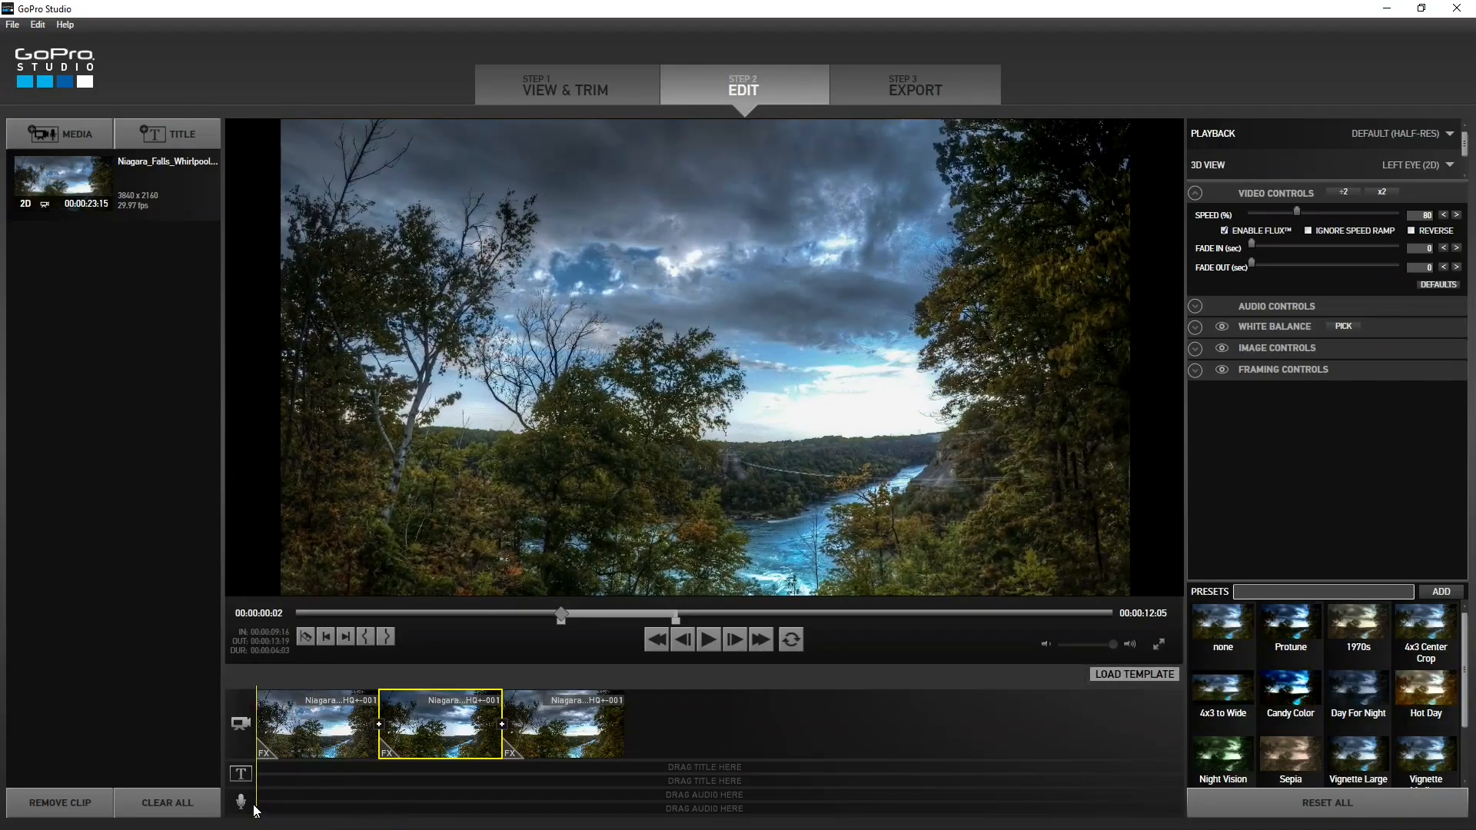
pyautogui.click(708, 640)
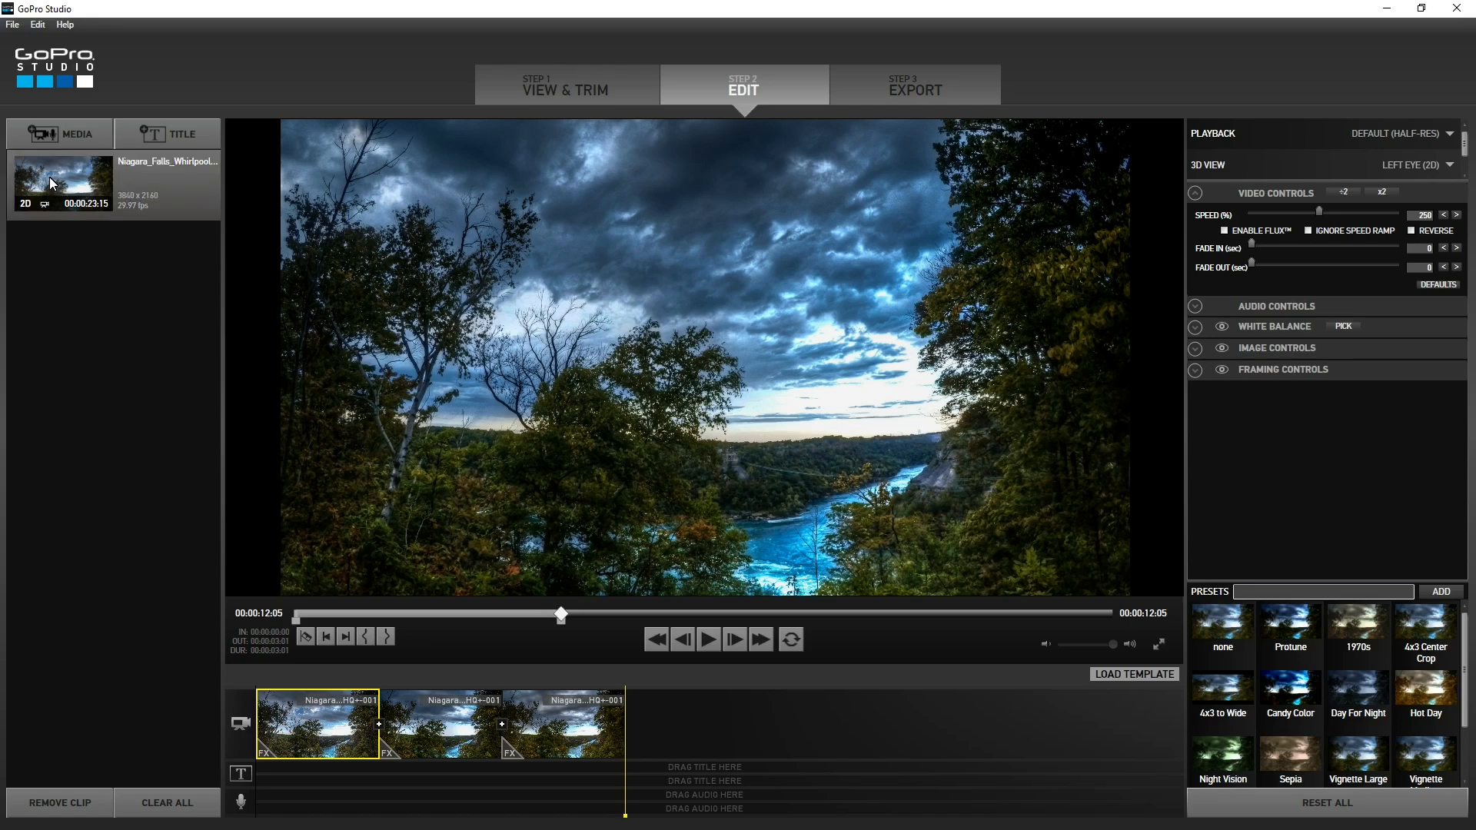
# Step: Append the Niagara Falls clip in reverse to the end of the timeline and play across the join from the third segment
pyautogui.moveTo(56, 169); pyautogui.dragTo(415, 498)
pyautogui.moveTo(619, 717); pyautogui.dragTo(622, 718)
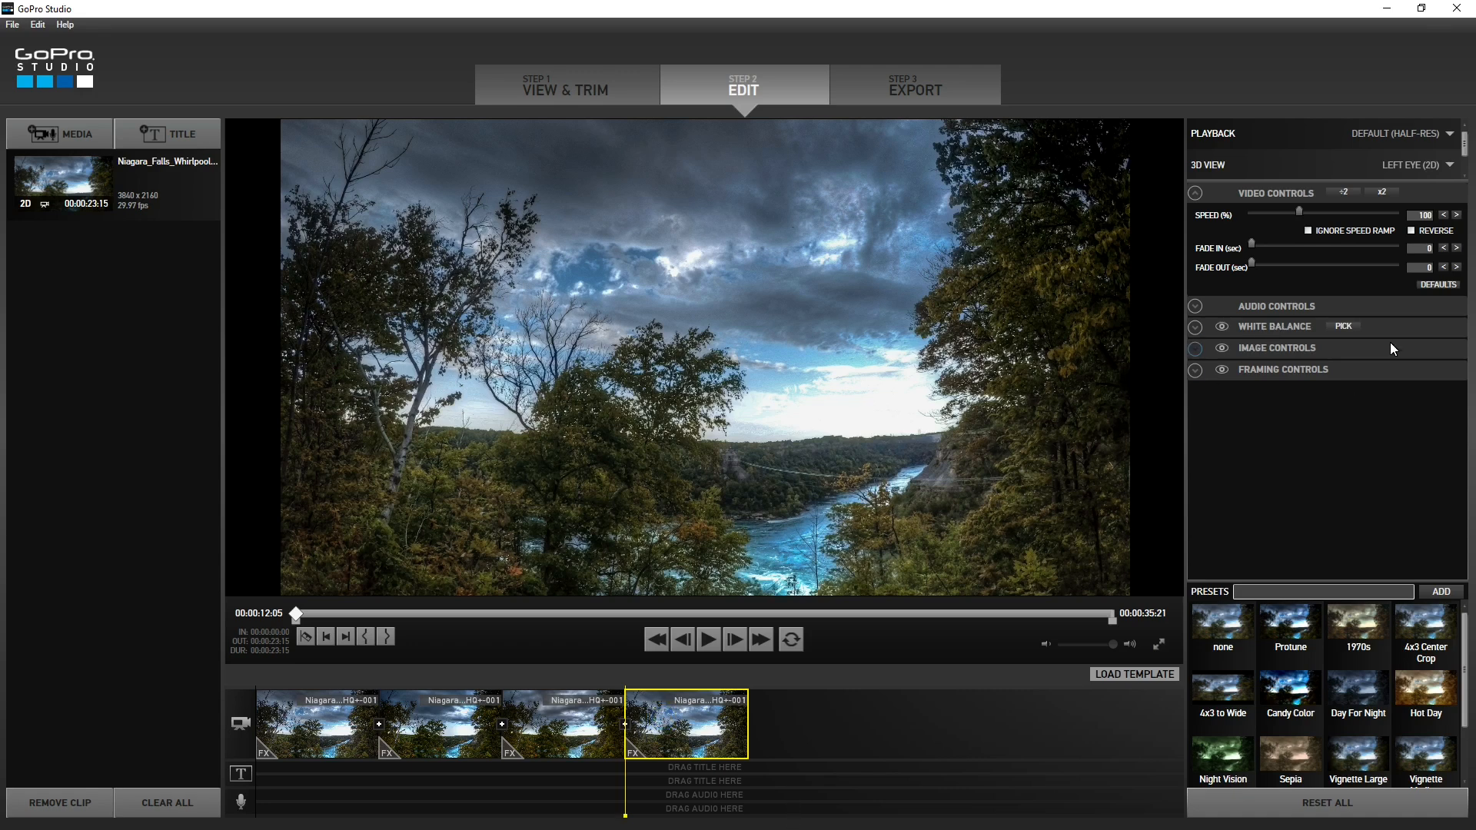
pyautogui.click(1411, 231)
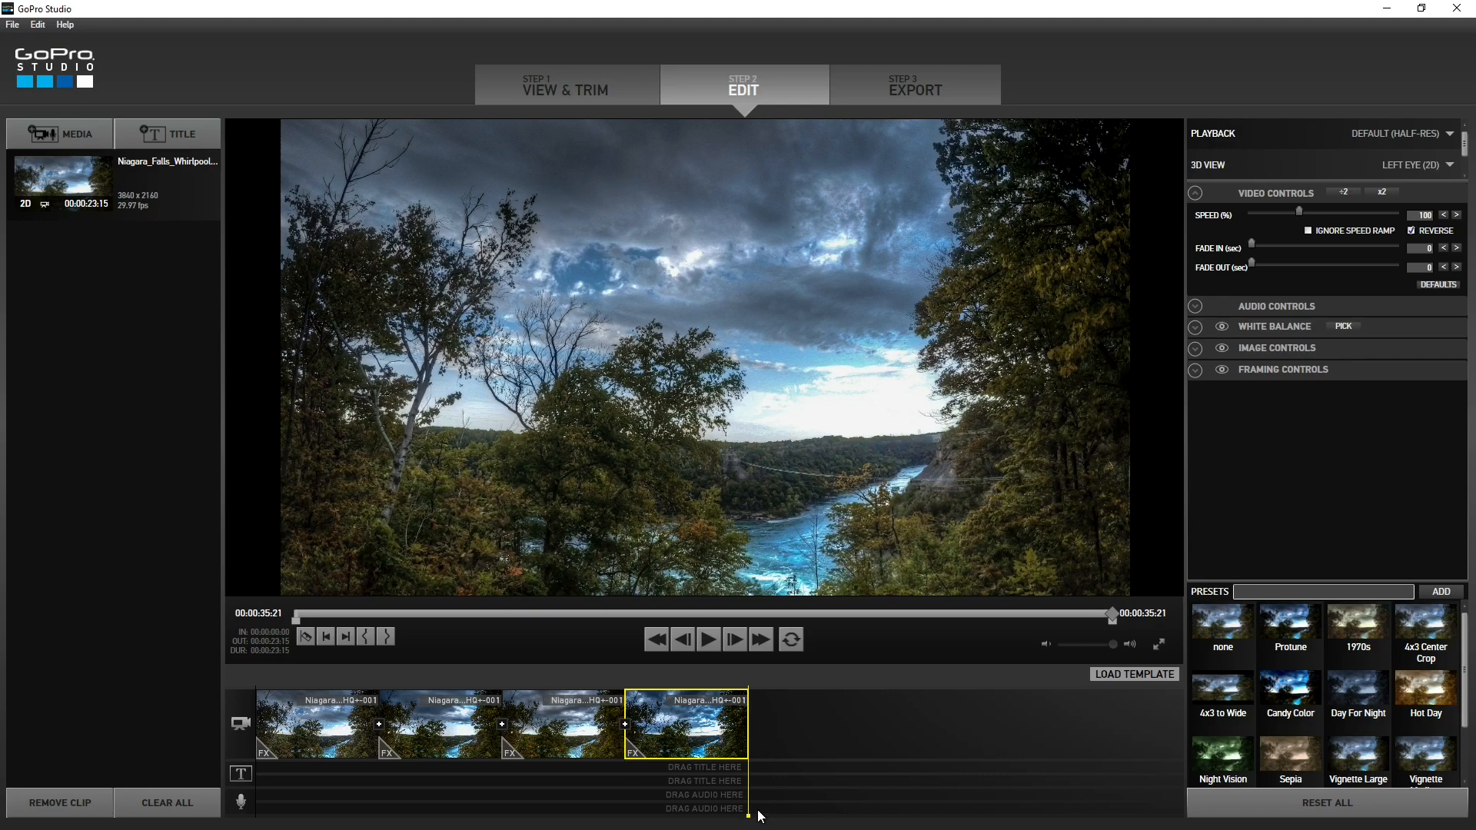
pyautogui.moveTo(746, 816); pyautogui.dragTo(599, 807)
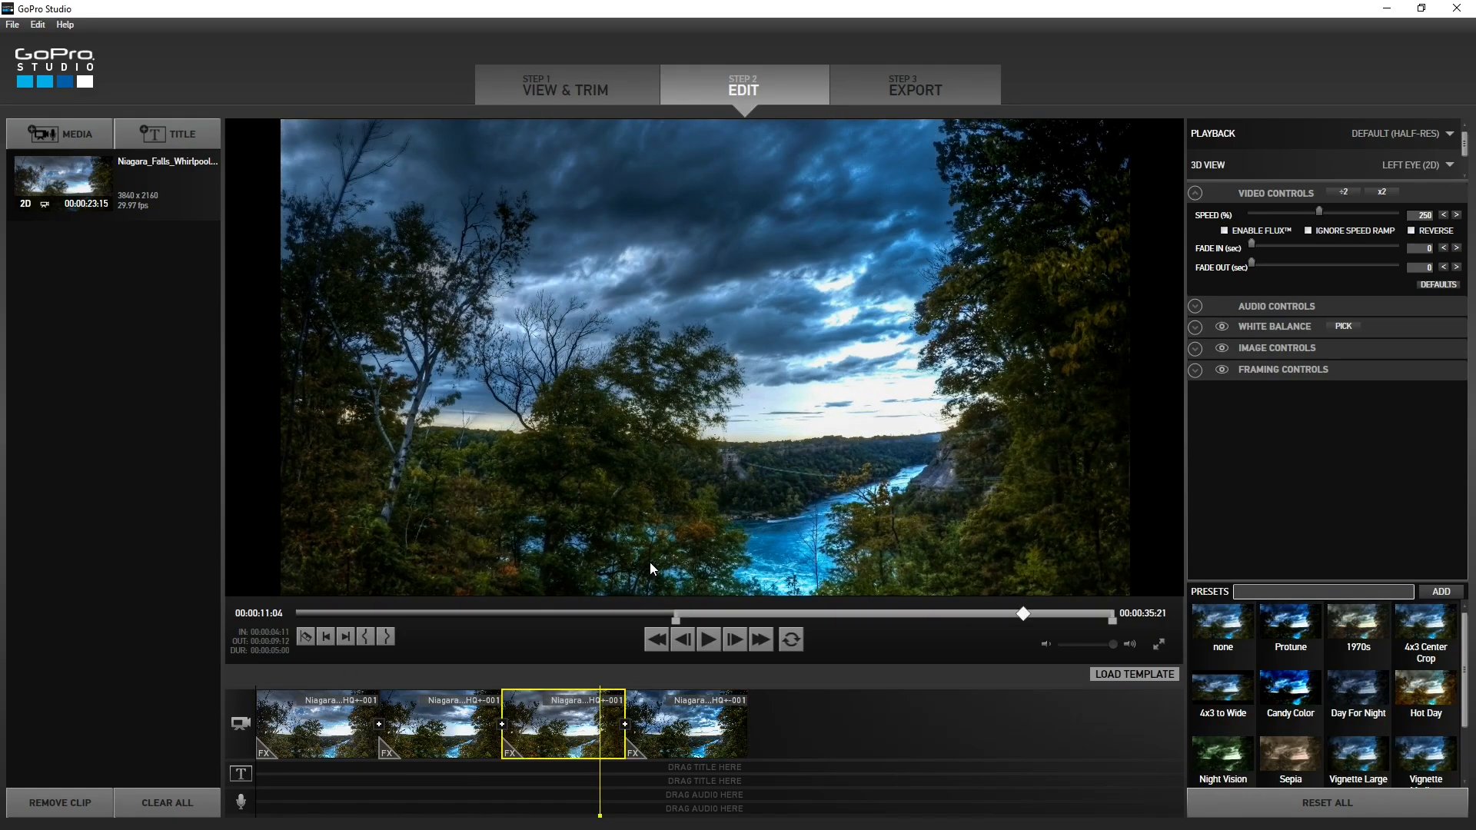
pyautogui.click(706, 639)
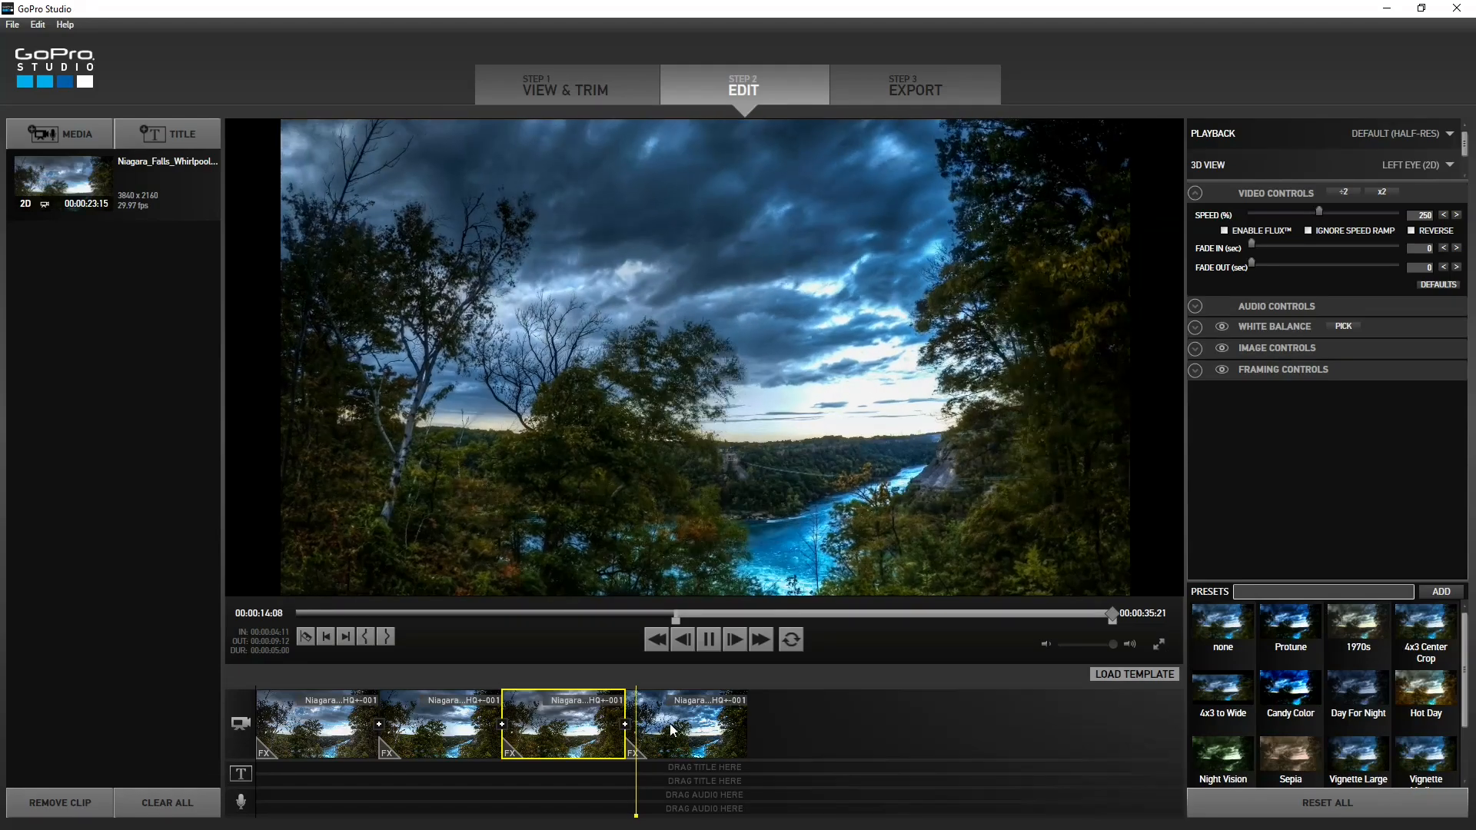
# Step: Set the reversed last clip's speed to 250% and disable Flux for it
pyautogui.click(693, 727)
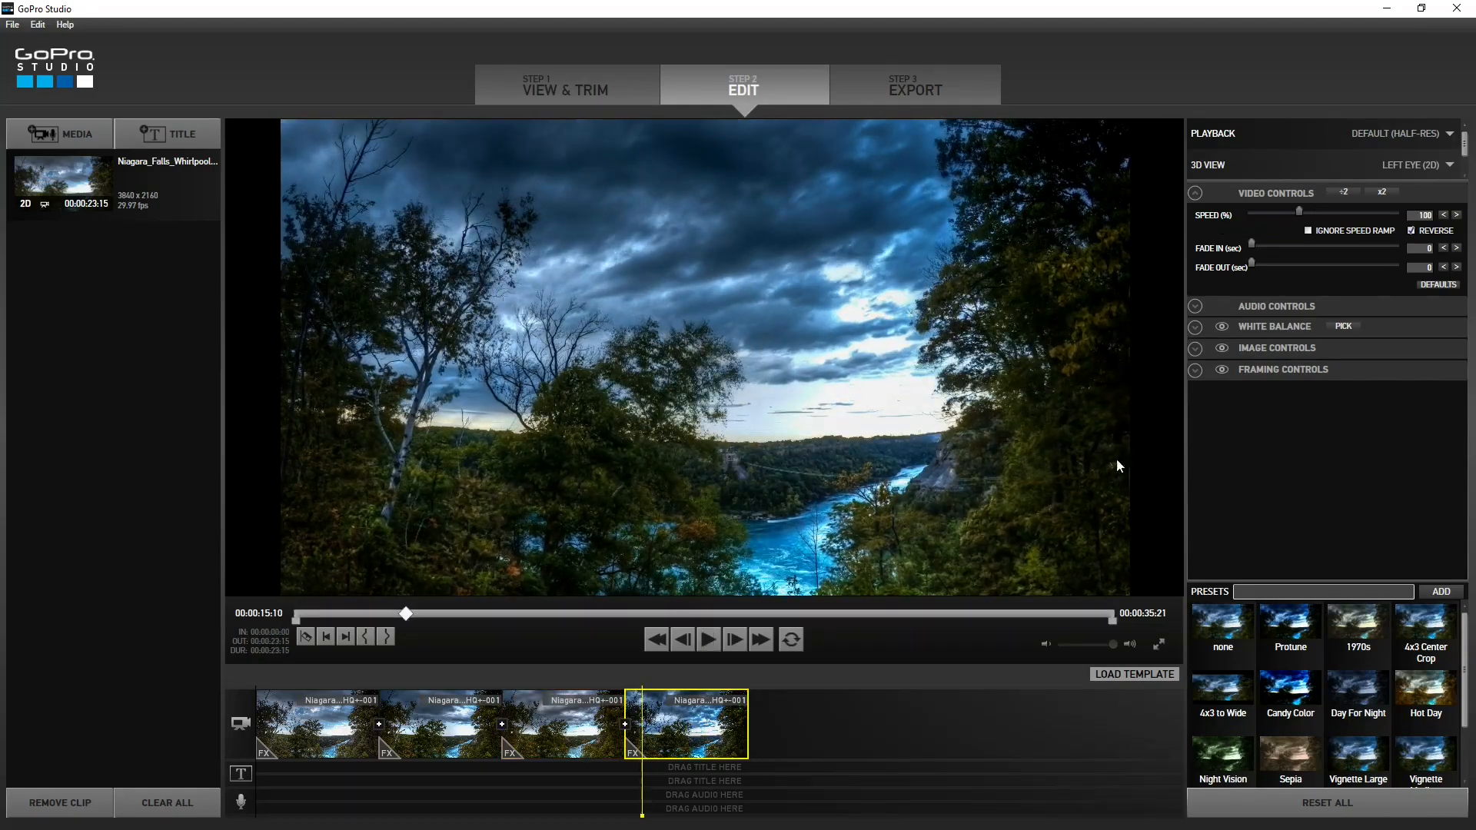
pyautogui.click(1412, 230)
pyautogui.moveTo(1414, 218); pyautogui.dragTo(1447, 215)
pyautogui.write('2')
pyautogui.press('Return')
pyautogui.write('50')
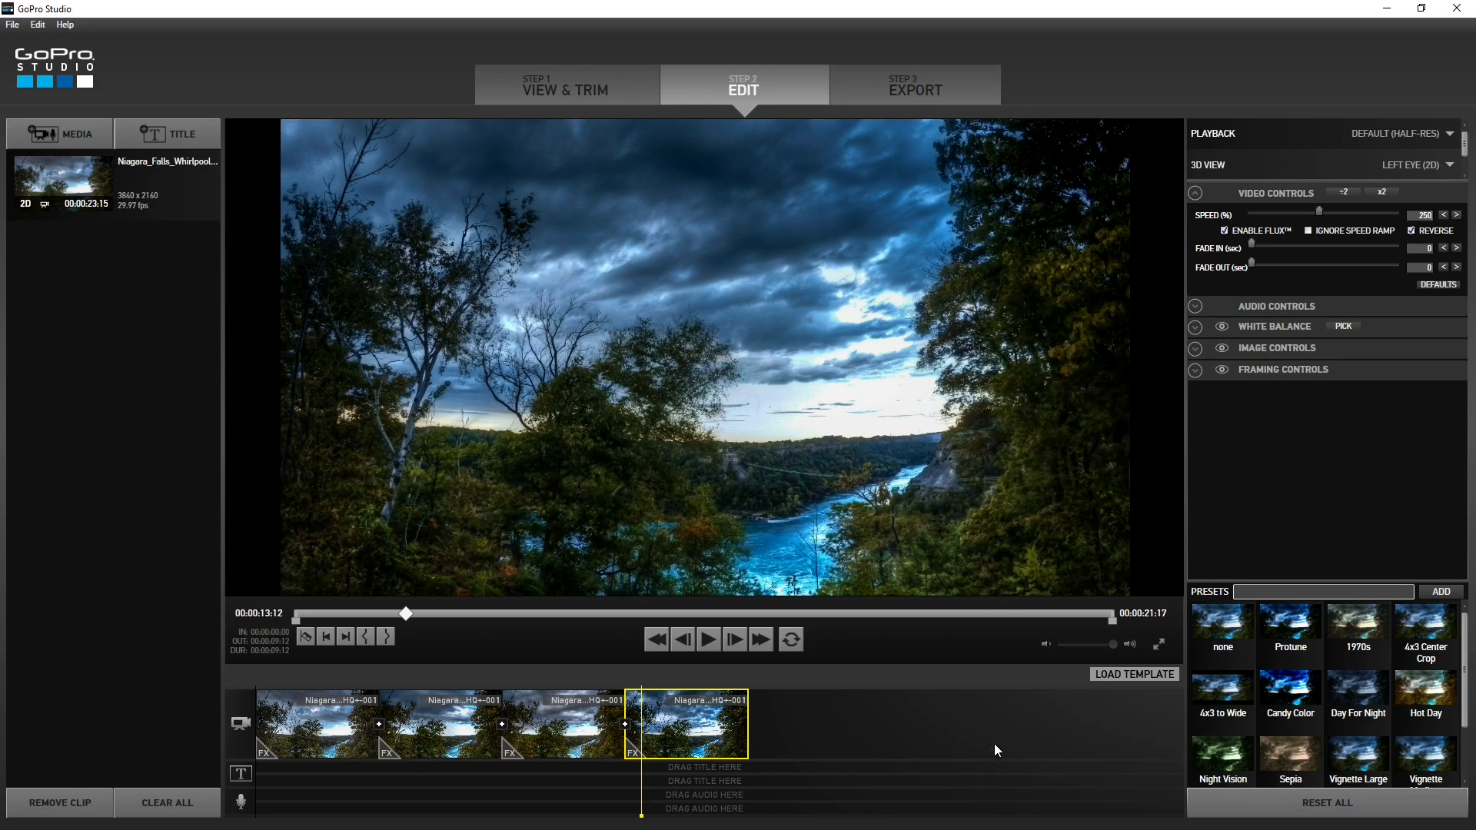
pyautogui.click(1224, 231)
# Step: Play the timeline from late in the third segment into the sped-up reversed clip, then pause playback
pyautogui.moveTo(643, 815); pyautogui.dragTo(591, 789)
pyautogui.click(709, 640)
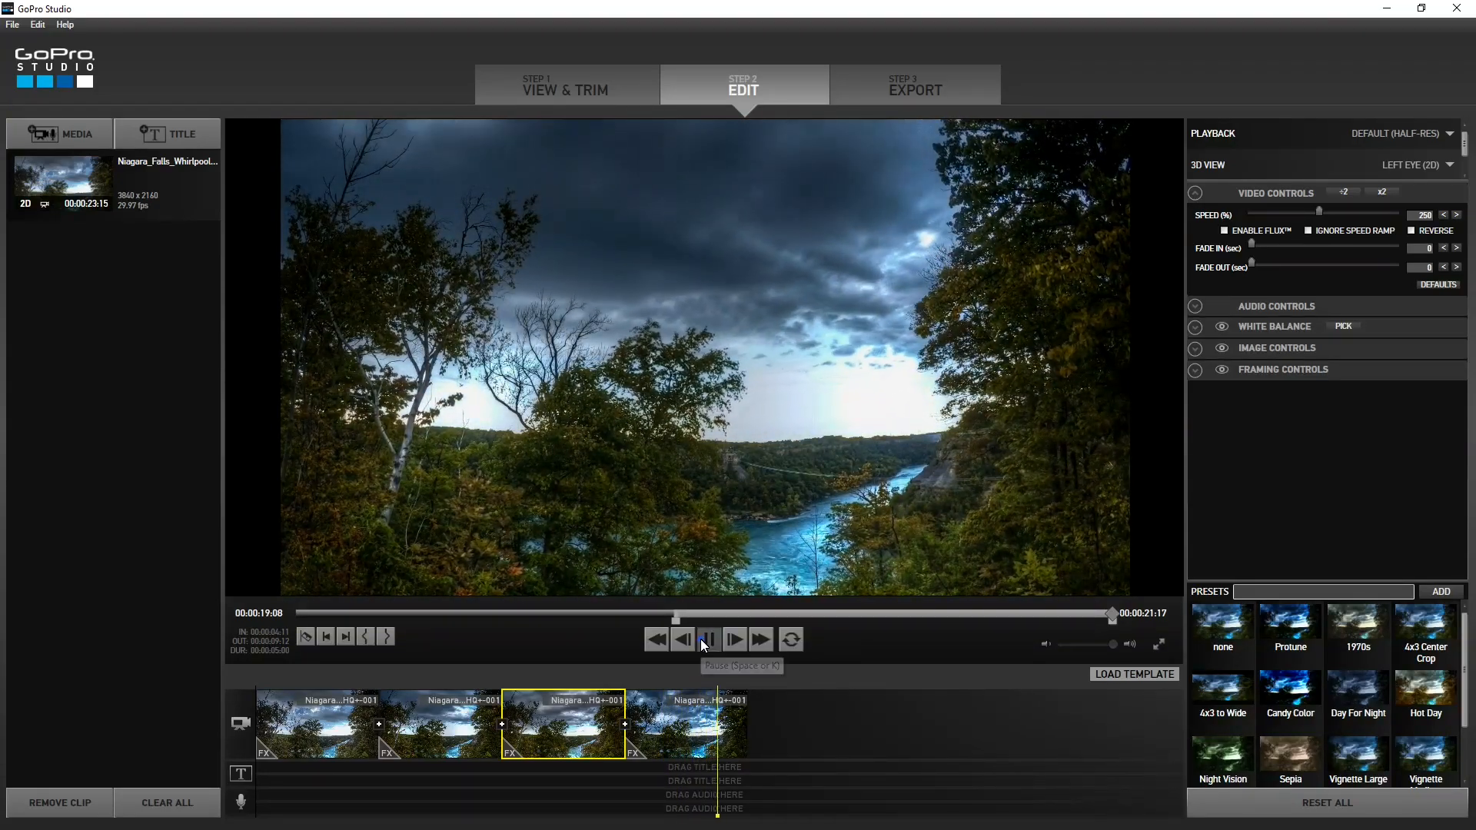
pyautogui.click(700, 639)
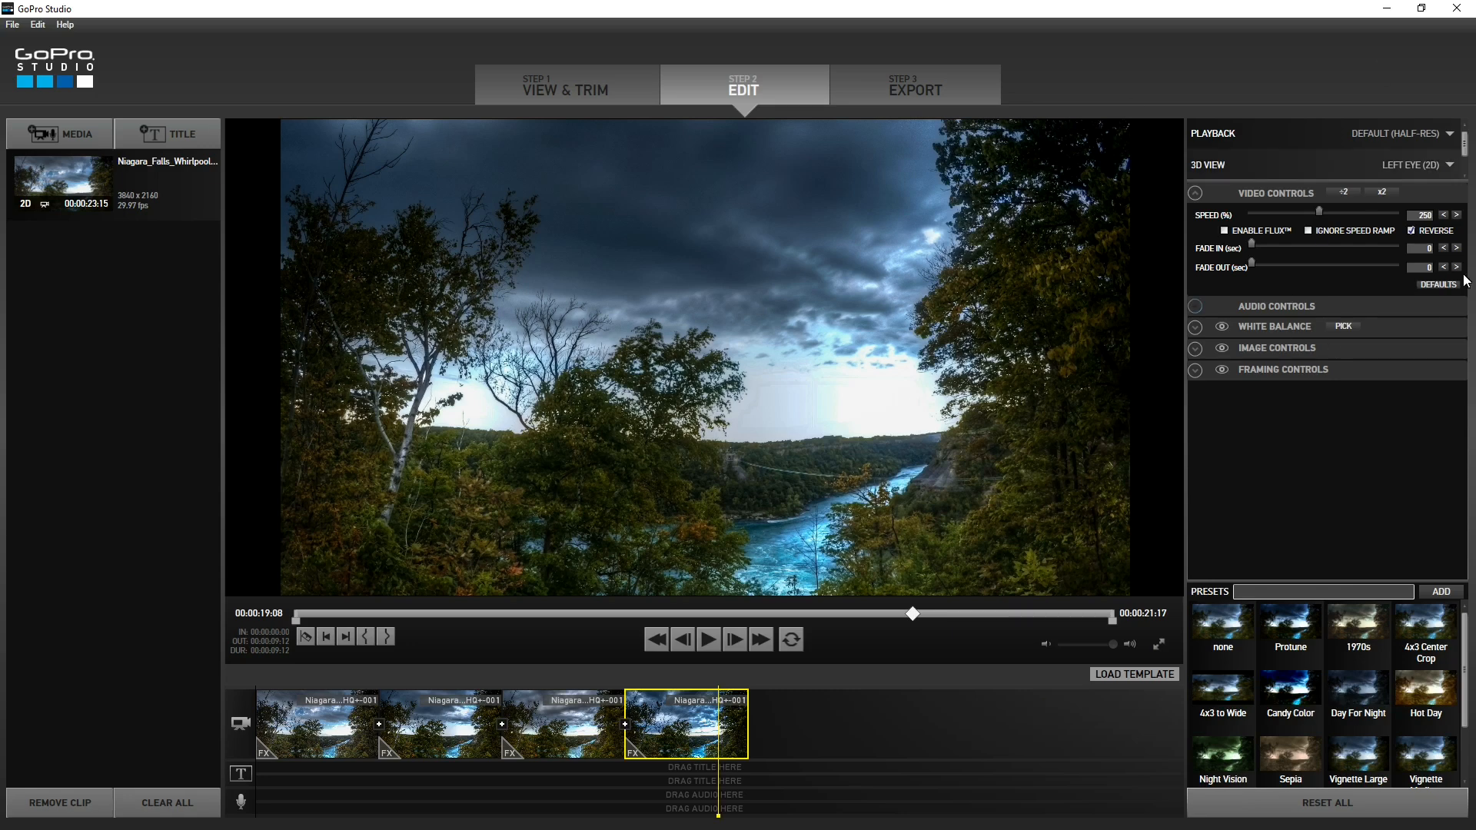
# Step: Expand the image controls group with the exposure, contrast, saturation and sharpness settings
pyautogui.click(1411, 229)
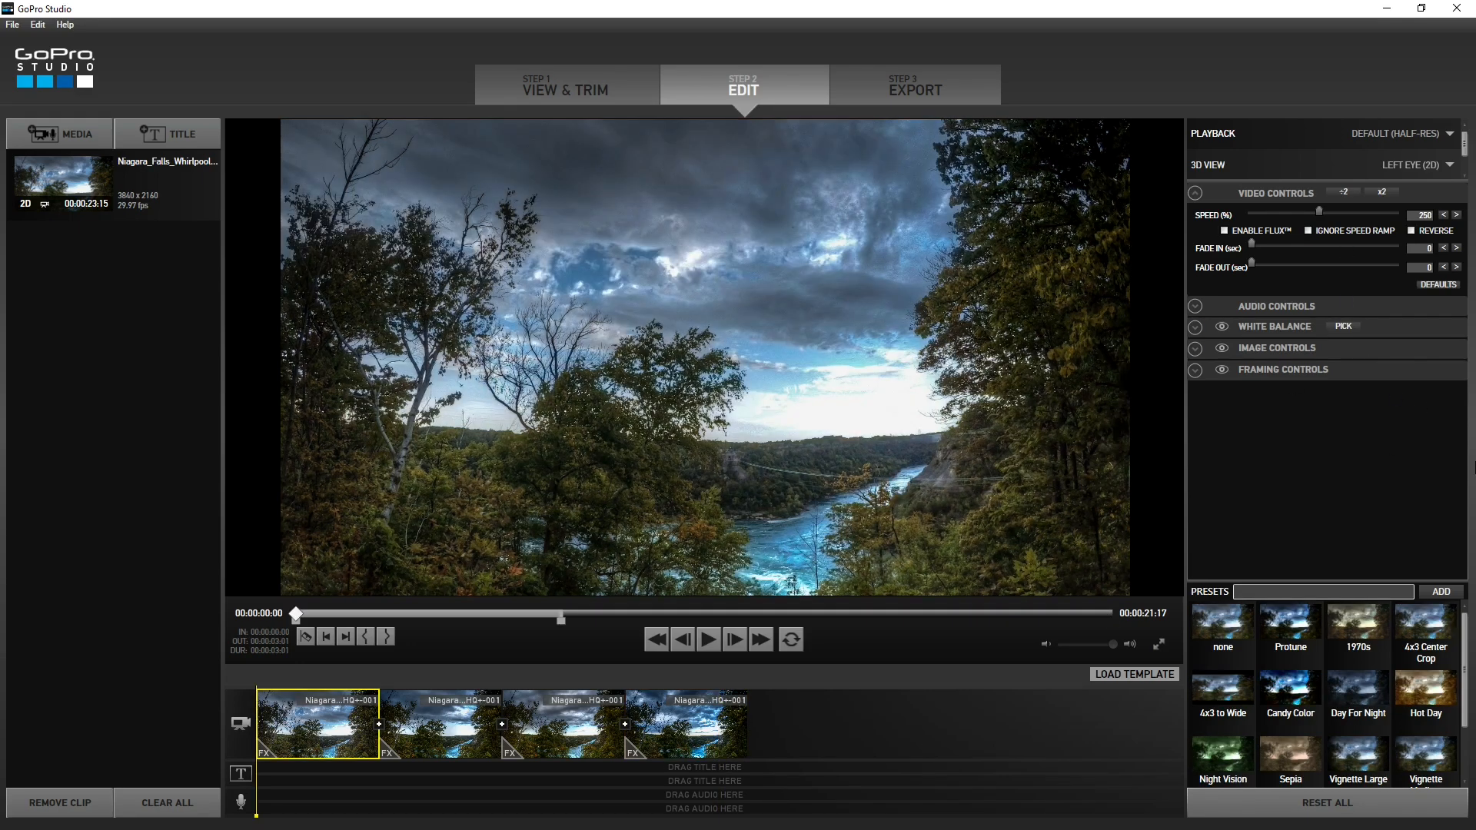
pyautogui.click(1195, 348)
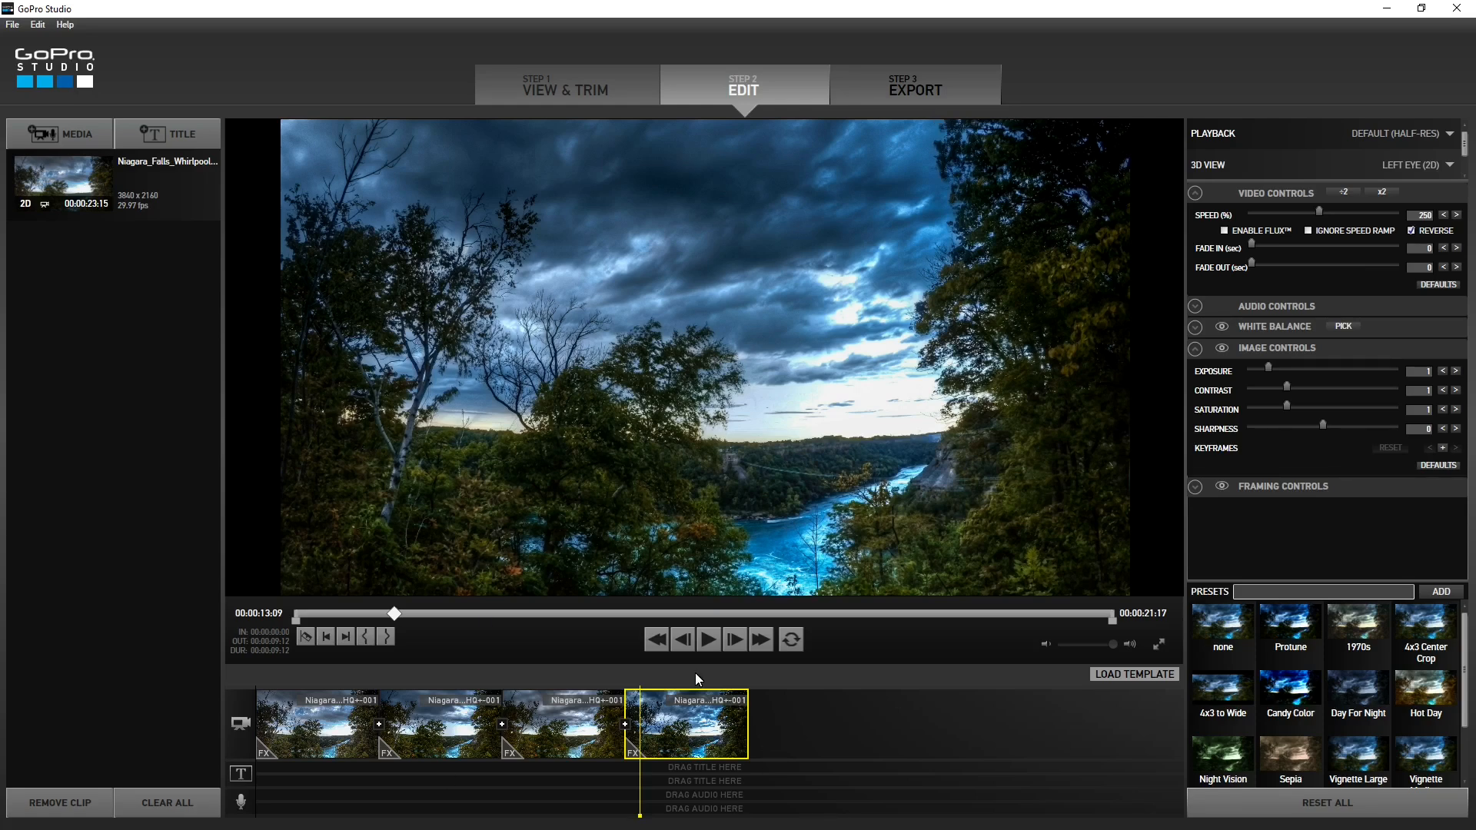
# Step: Export the edited timeline with the HD 1080p preset as an MP4 file named timelapse in the Videos folder
pyautogui.click(915, 90)
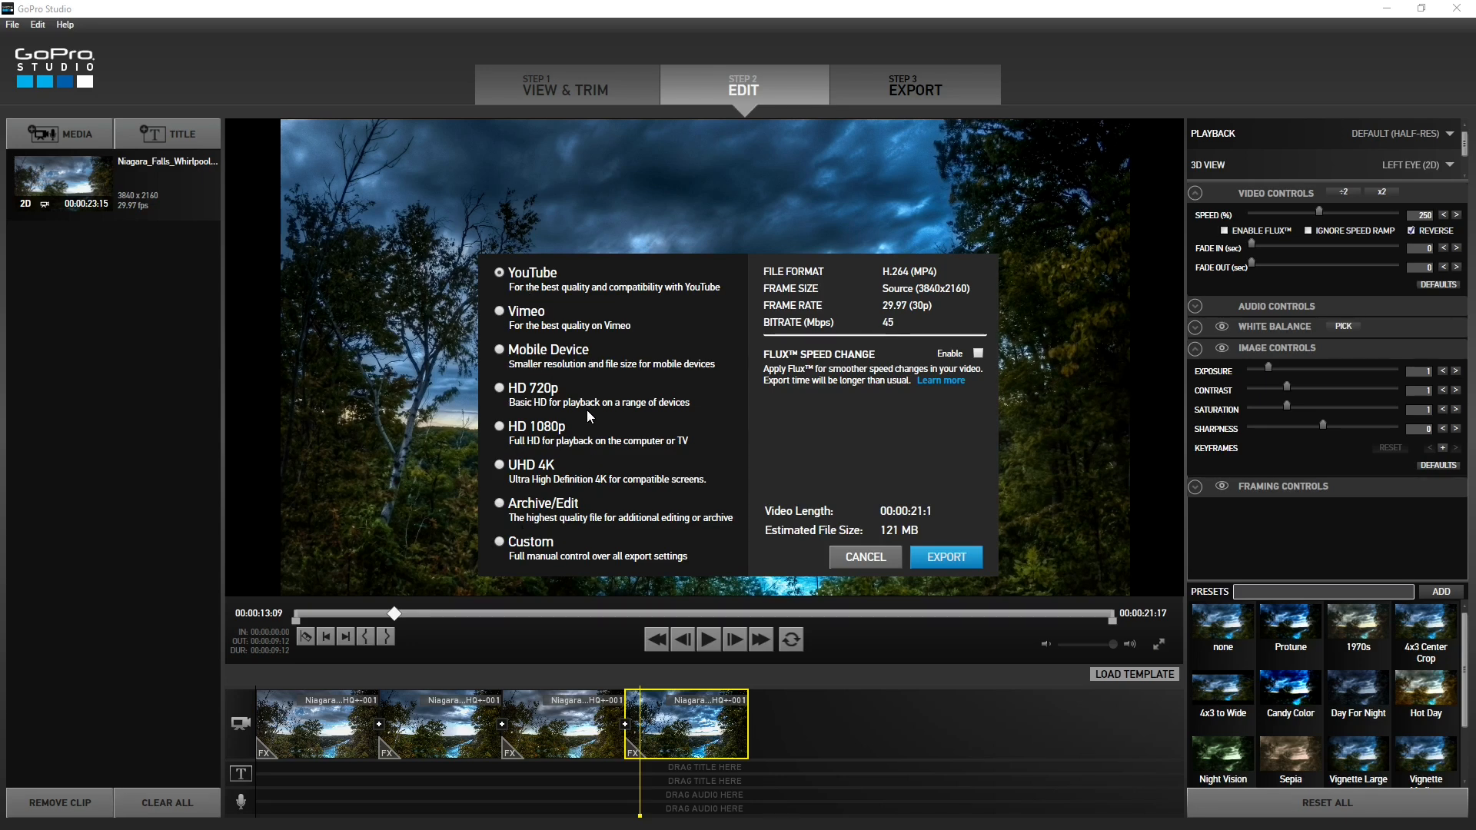
pyautogui.click(498, 427)
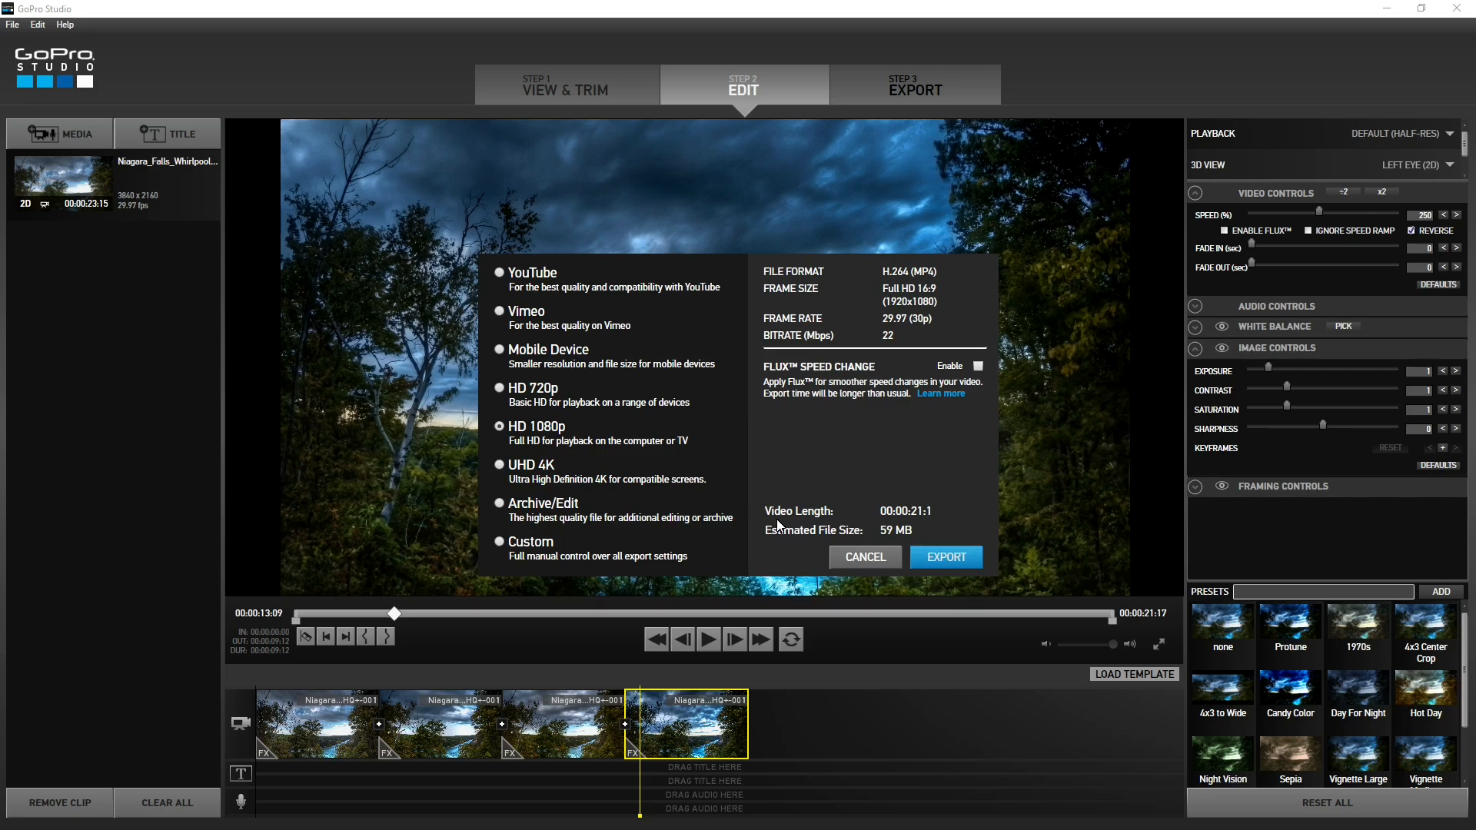
pyautogui.click(946, 558)
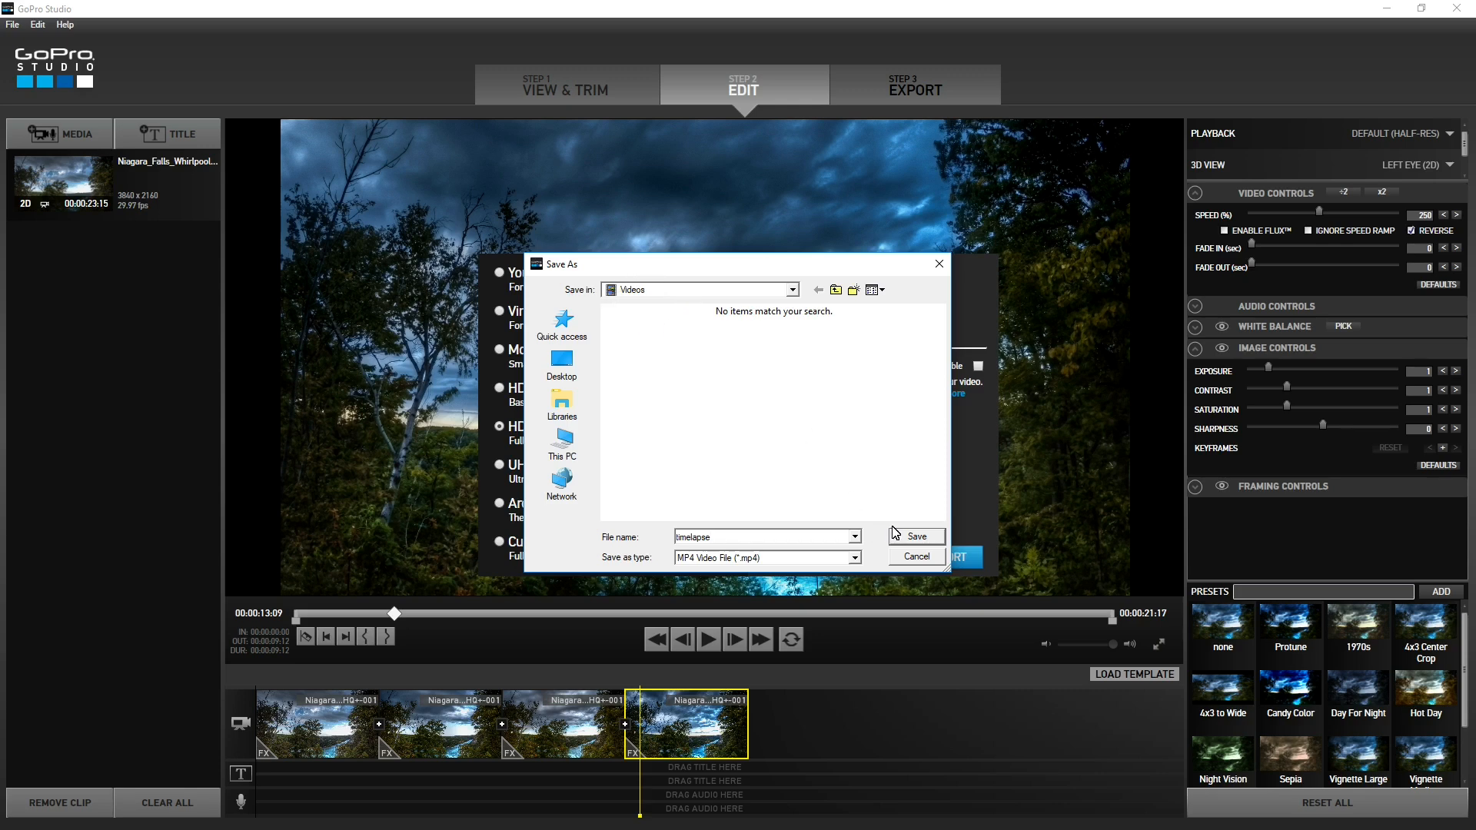
pyautogui.click(917, 538)
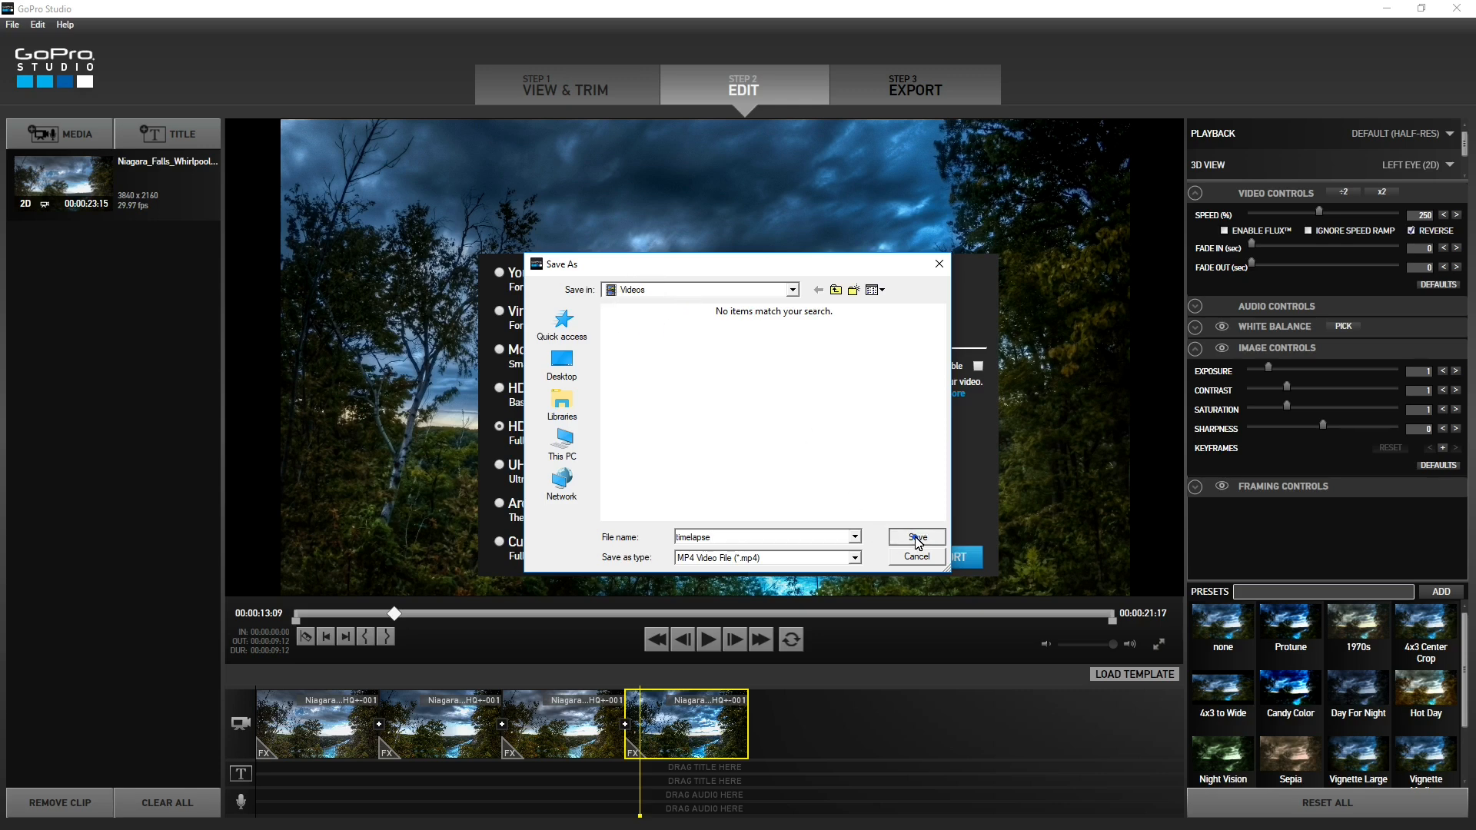